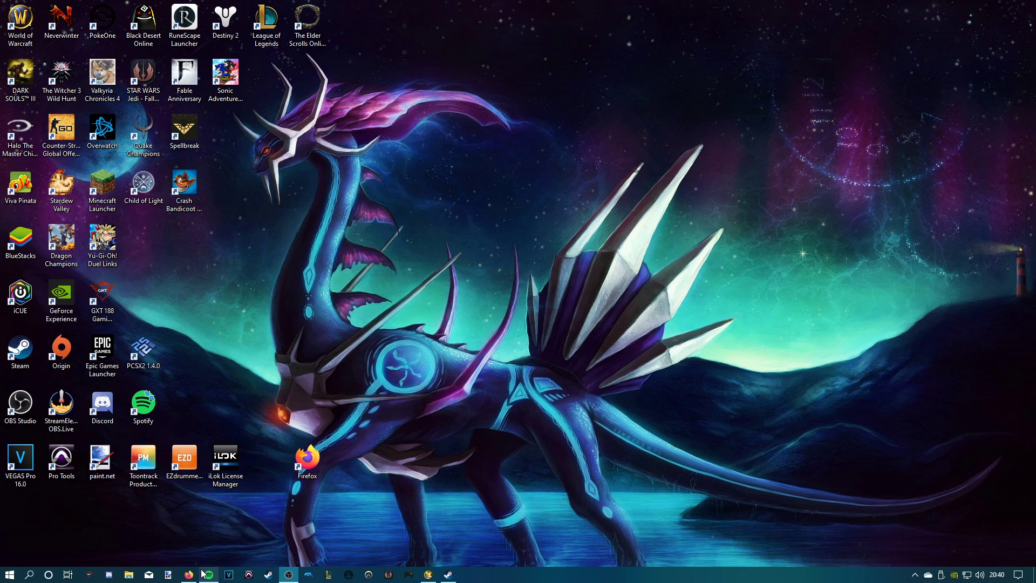
Download the SA2 Mod Loader archive from its Sonic Retro page and save it to Local Disk (D:) as "SA2ModLoader.7z tesetyetsetset".
click(199, 546)
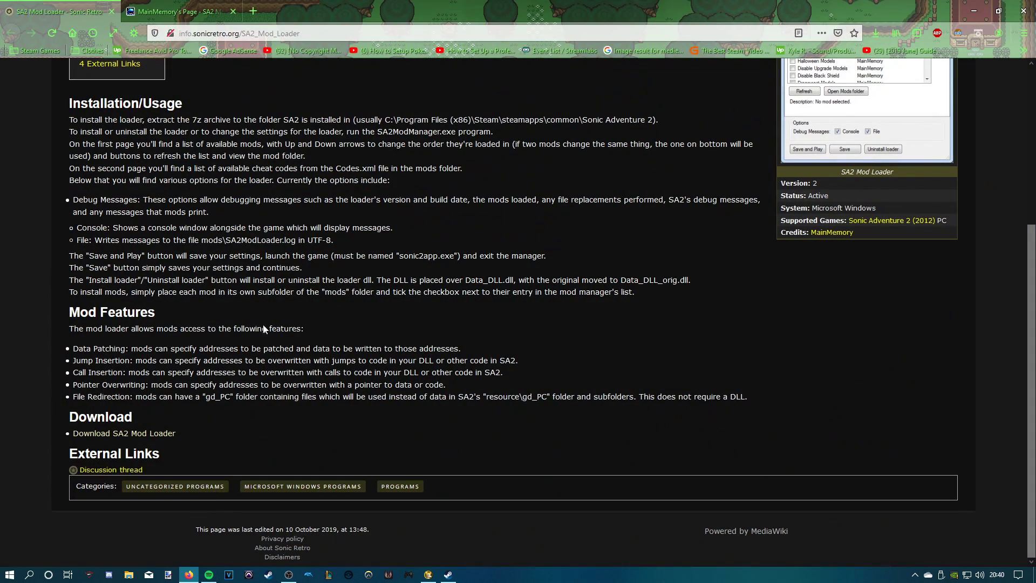
scroll(182, 168, up, 4)
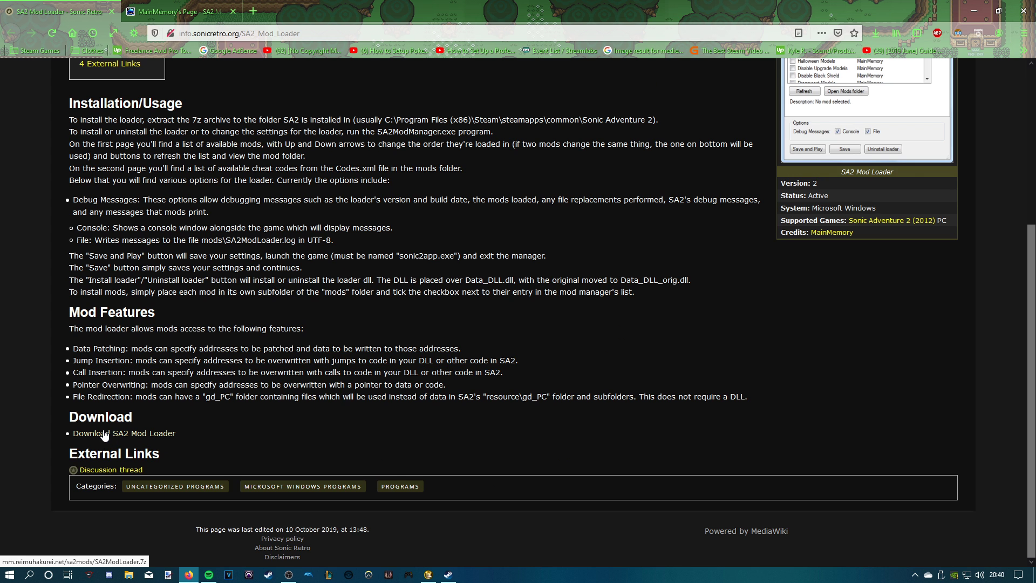
click(105, 434)
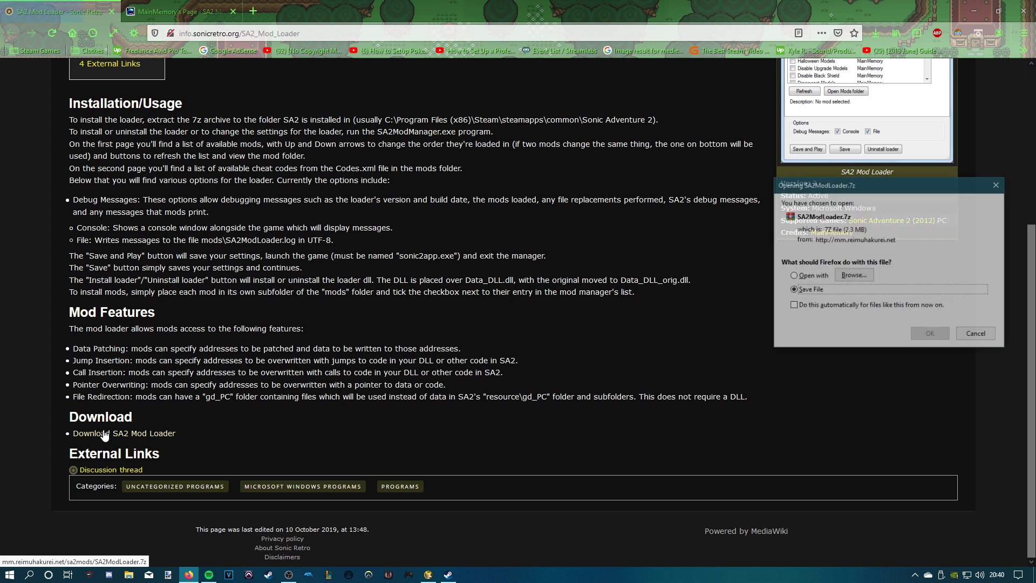
click(931, 335)
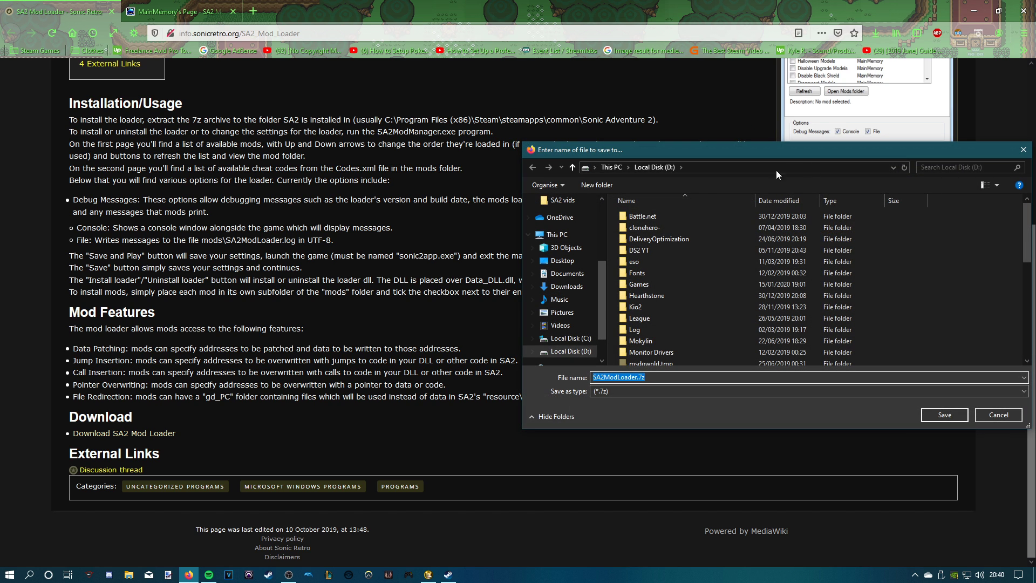
click(805, 374)
text(te)
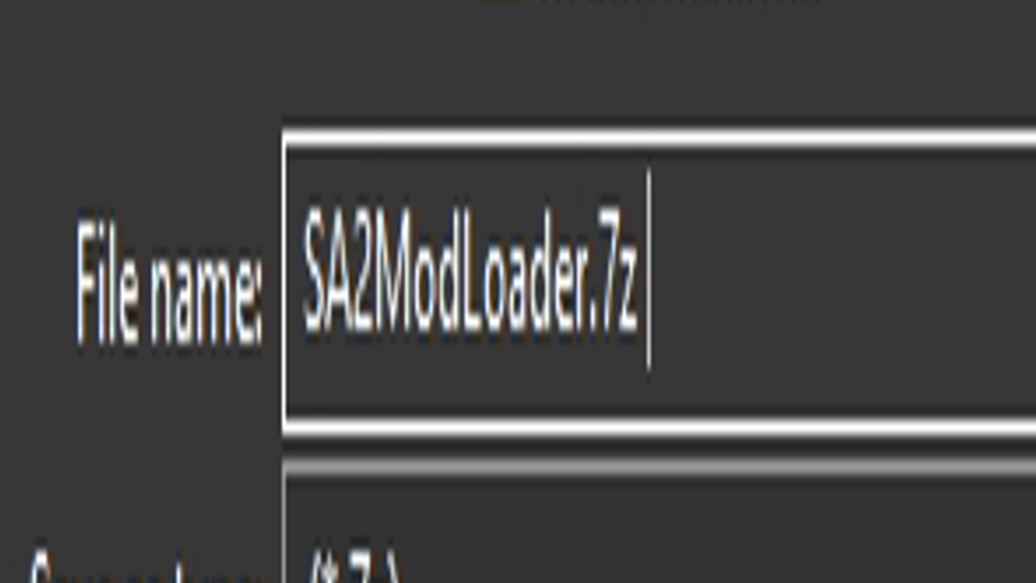
text(setyetsetset)
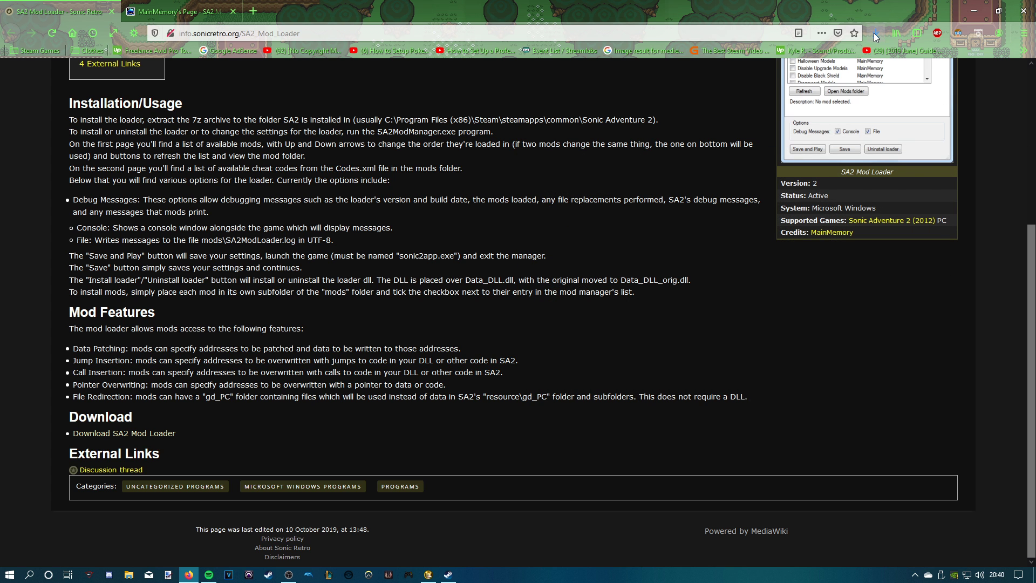
Show the downloaded mod loader archive in its folder and open it in WinRAR to view its contents.
click(873, 34)
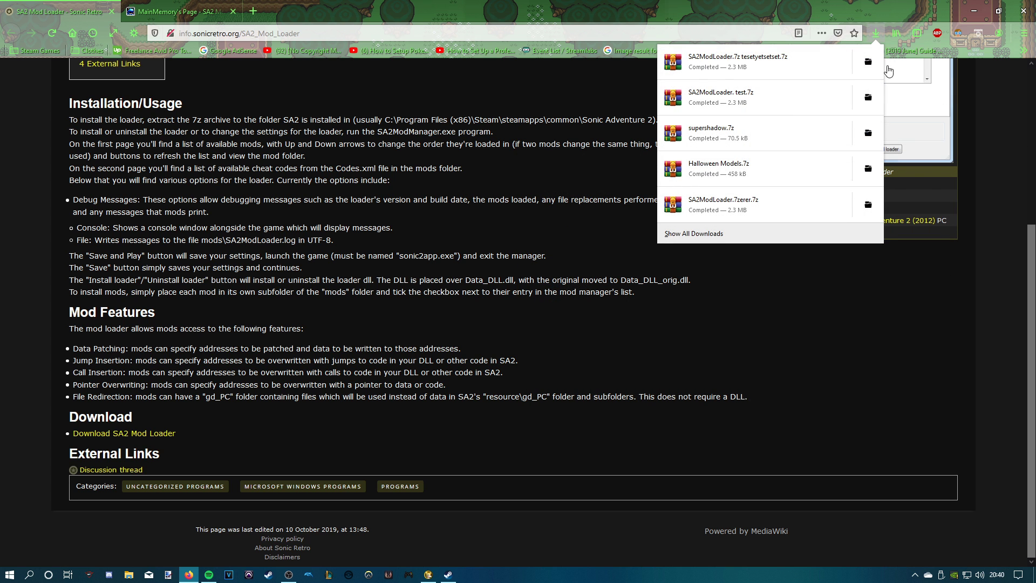
click(862, 50)
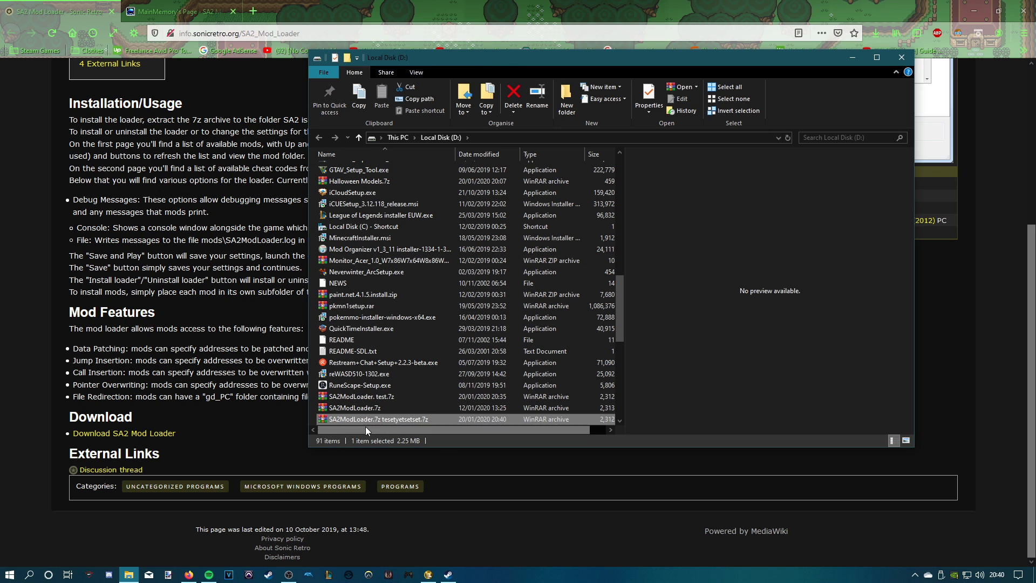
double_click(350, 418)
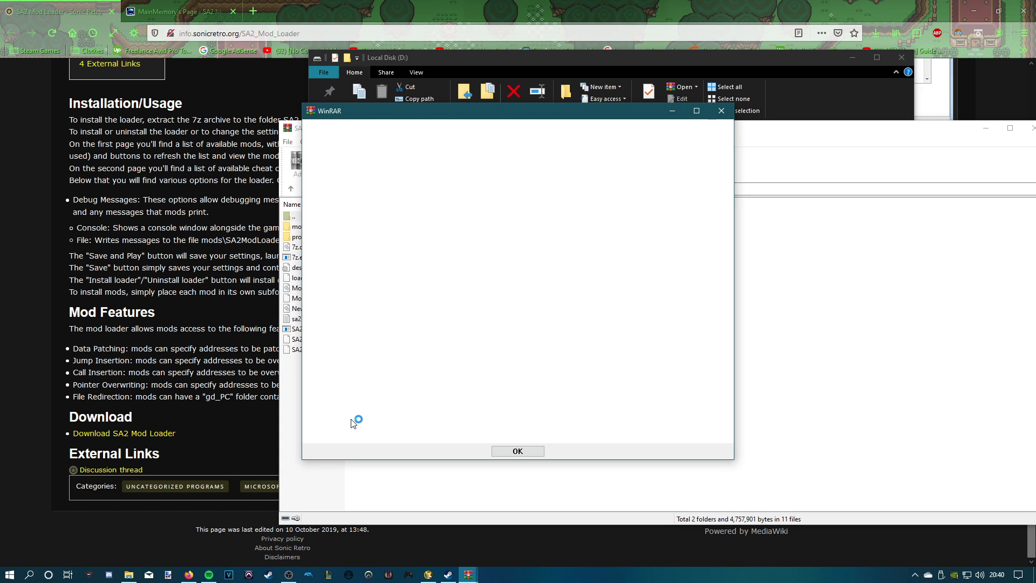
click(721, 111)
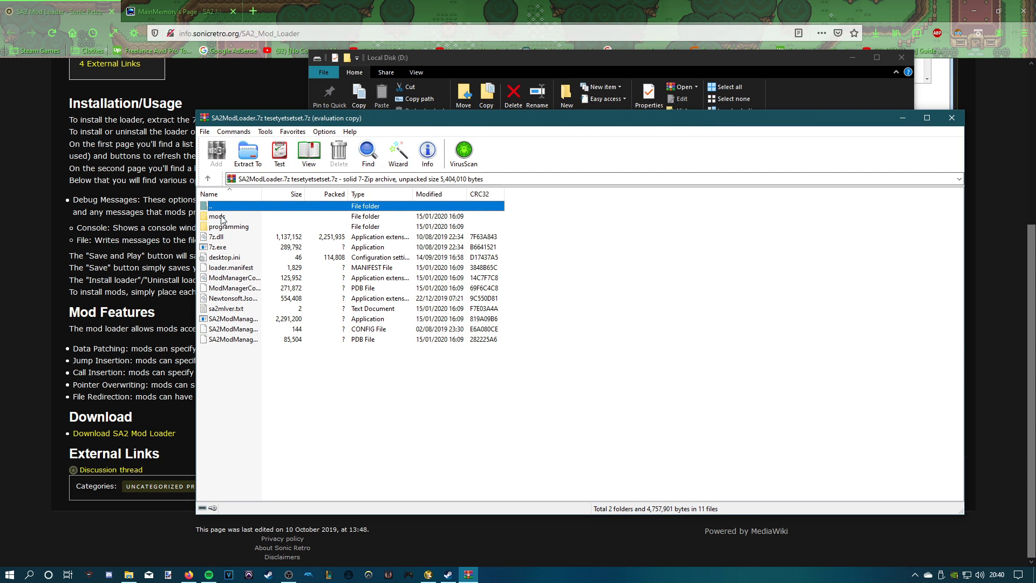
drag(219, 373, 247, 360)
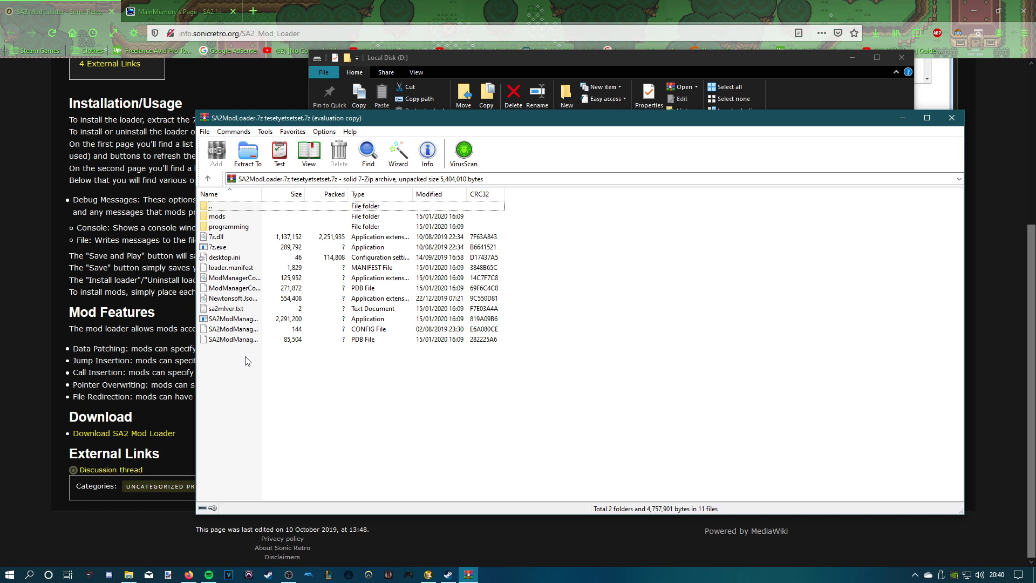
Switch to Steam and browse the local files of Sonic Adventure 2 from the game library.
click(268, 575)
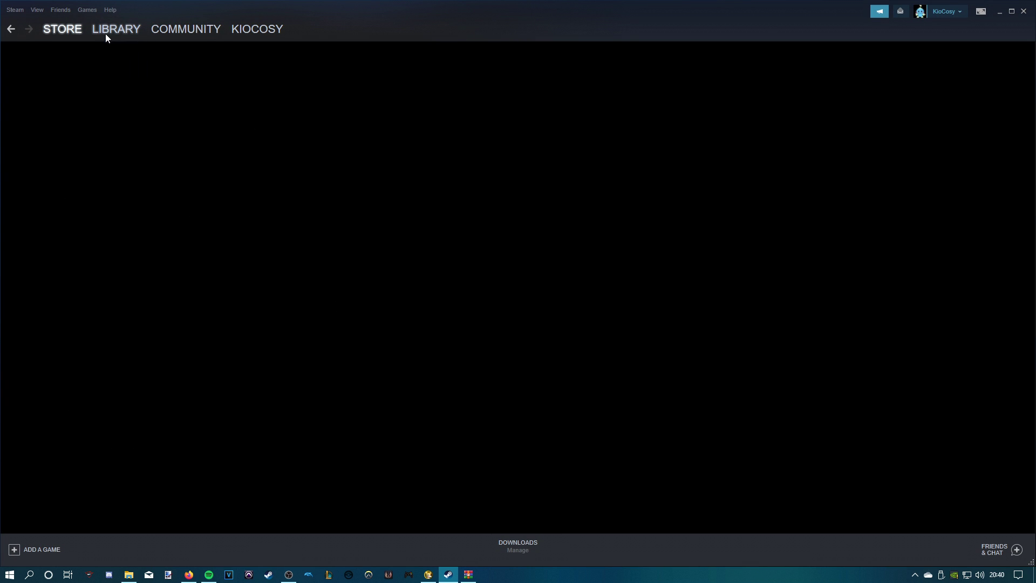
scroll(46, 408, down, 6)
scroll(54, 410, up, 7)
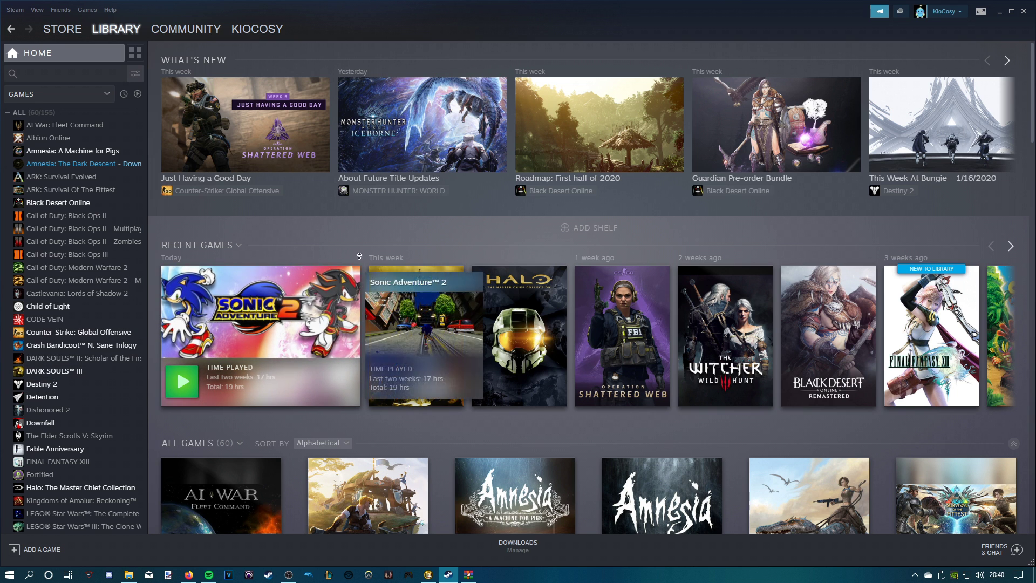
mouse_move(250, 323)
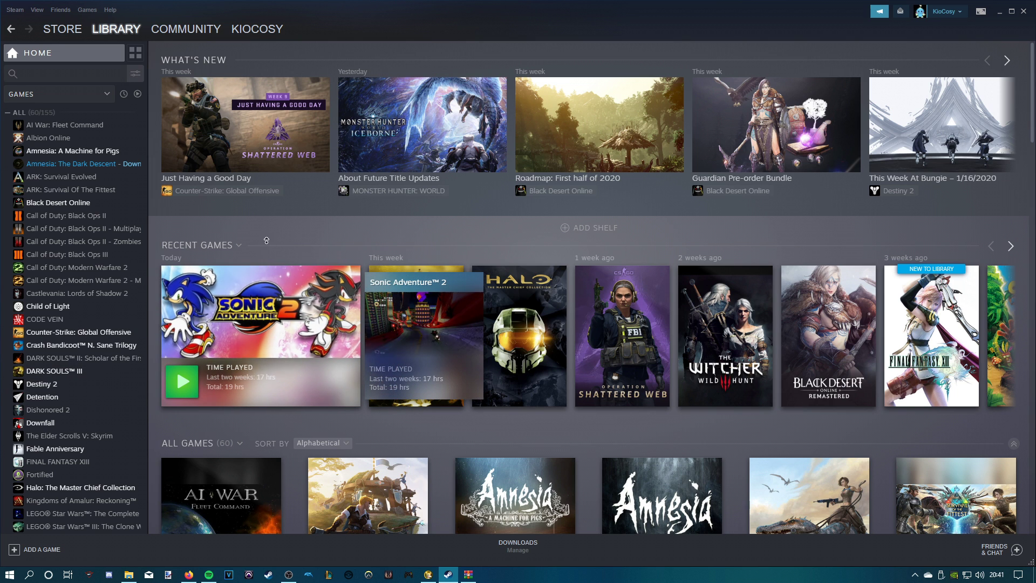
right_click(260, 320)
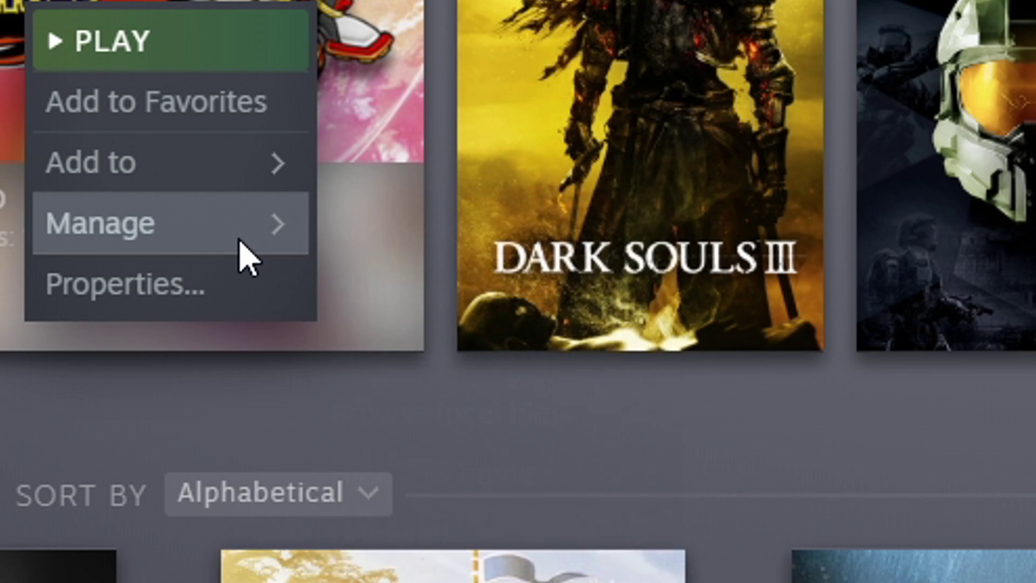
mouse_move(314, 380)
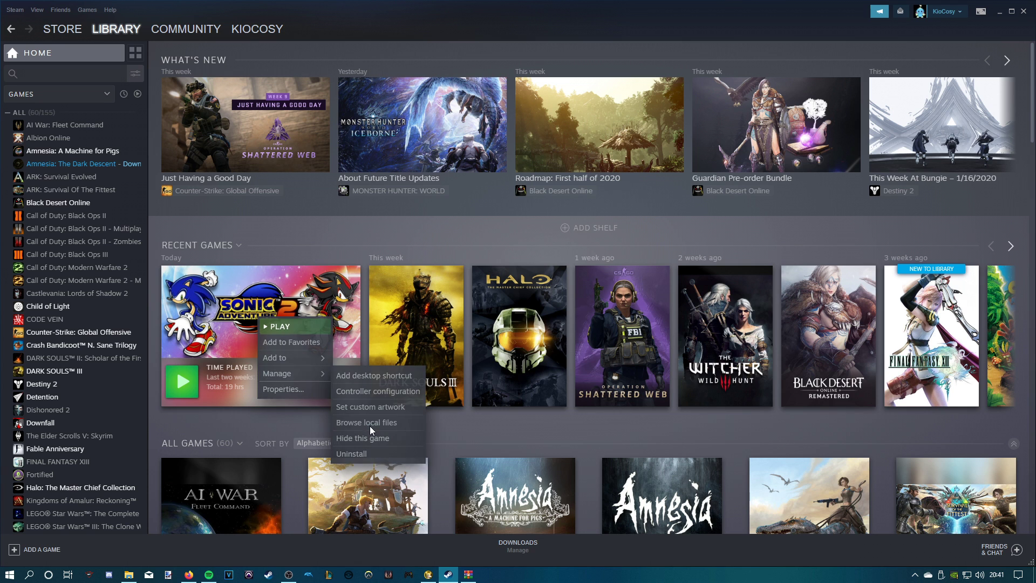
click(461, 430)
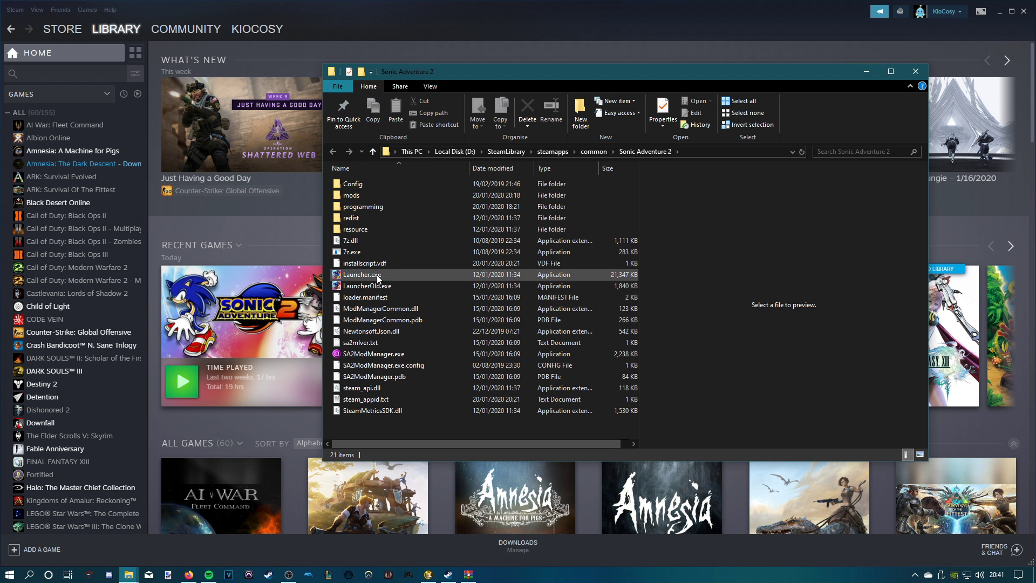
Arrange the Sonic Adventure 2 folder and the Local Disk (D:) folder windows side by side.
drag(529, 74, 241, 85)
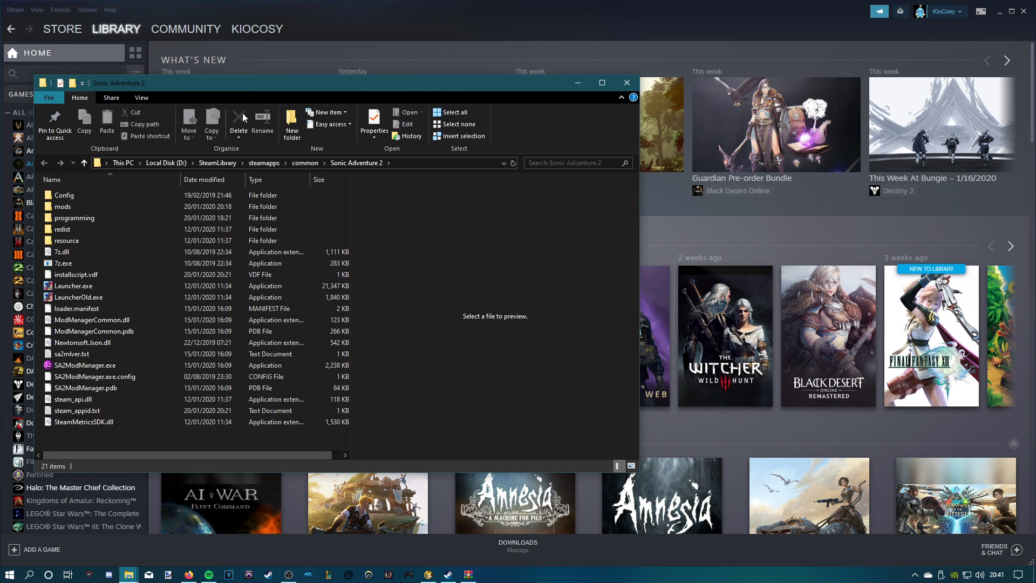
mouse_move(128, 573)
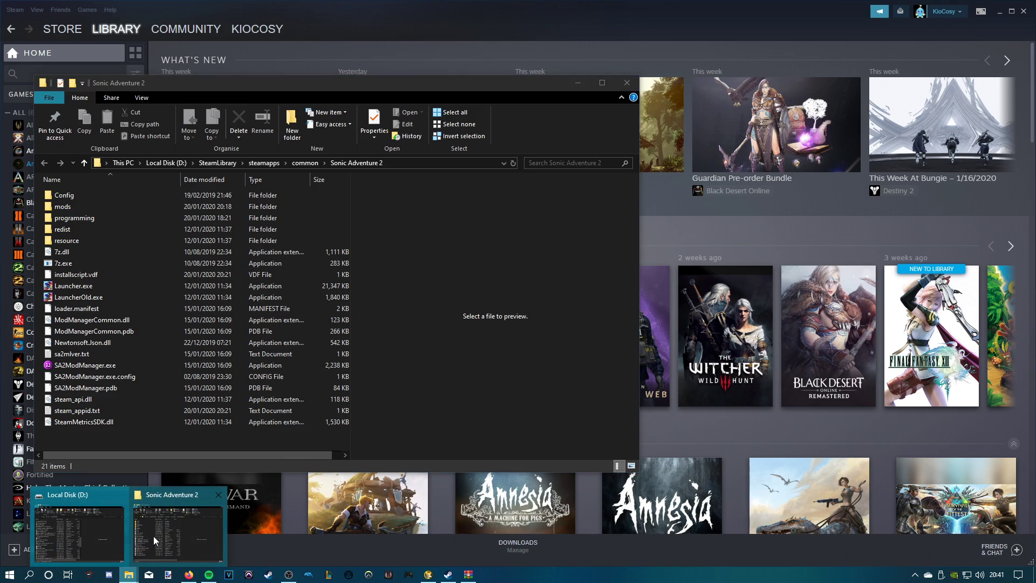
click(155, 531)
mouse_move(129, 573)
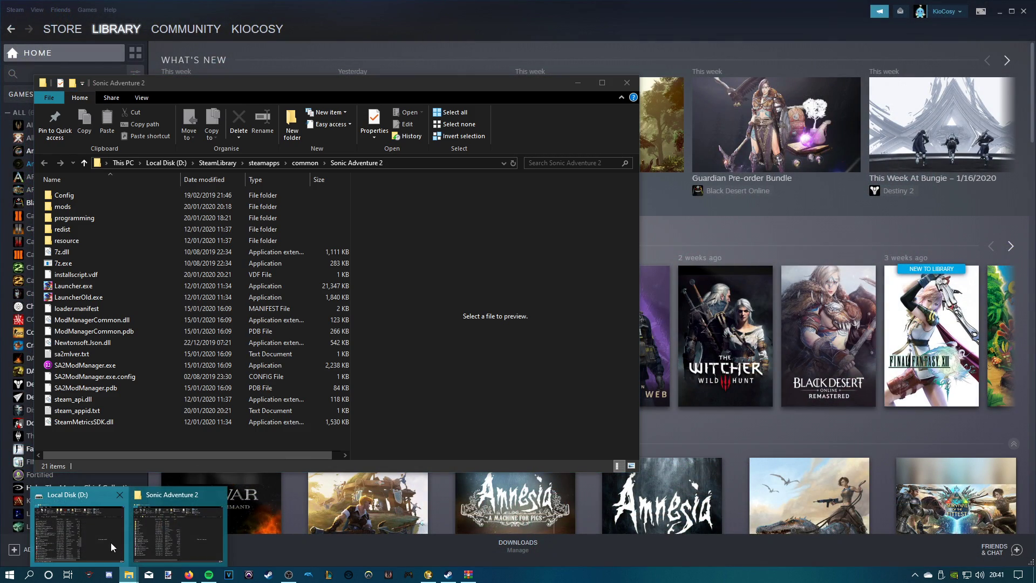
click(98, 534)
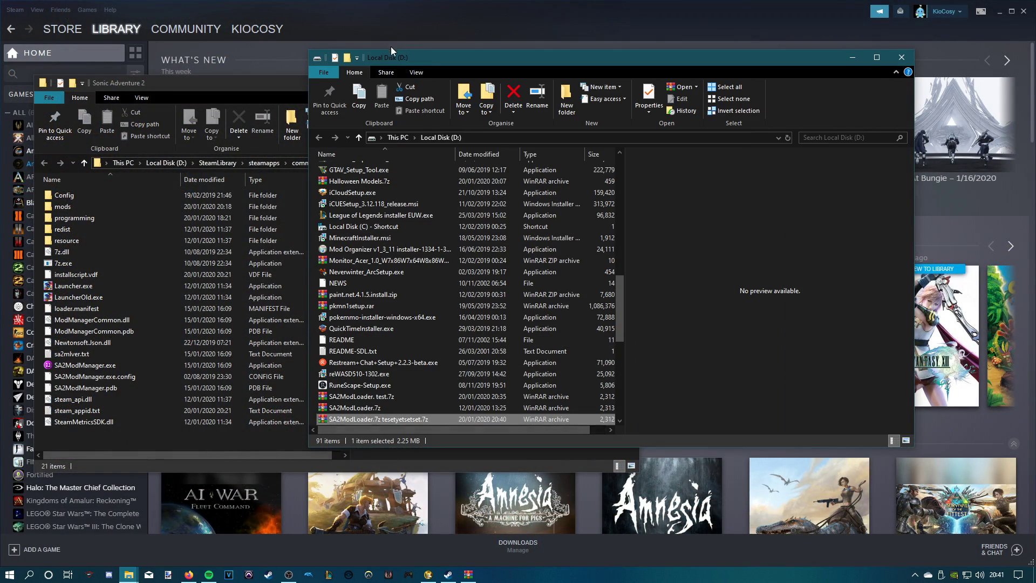
drag(394, 58, 573, 46)
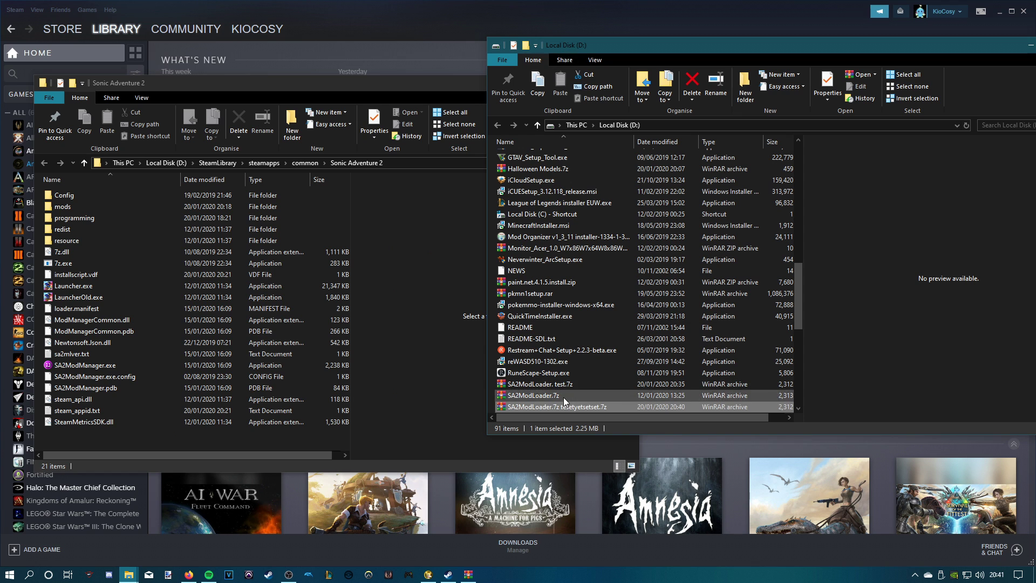
Open the downloaded mod loader archive and try to copy all its files and folders into the Sonic Adventure 2 folder.
double_click(536, 406)
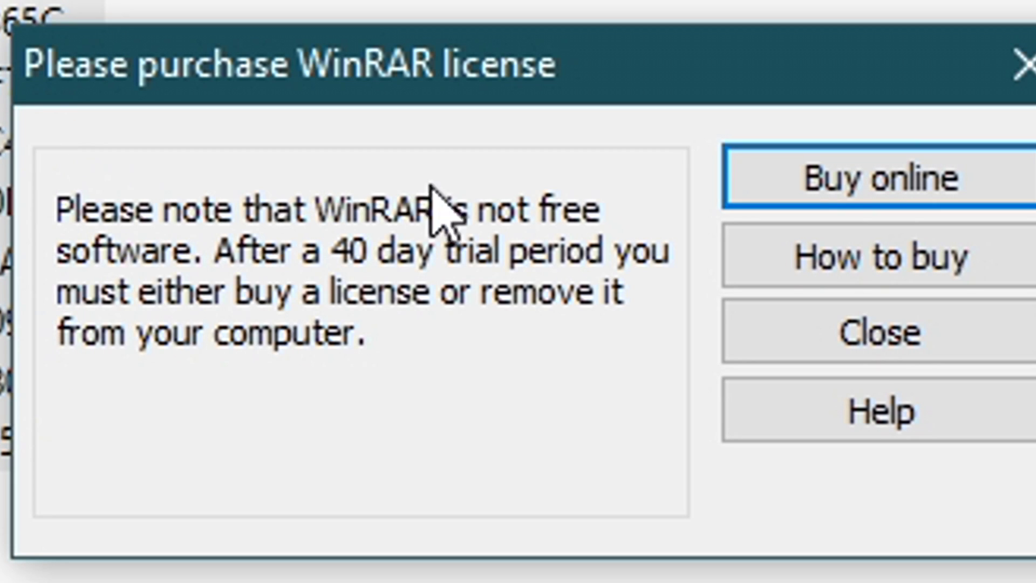
click(879, 332)
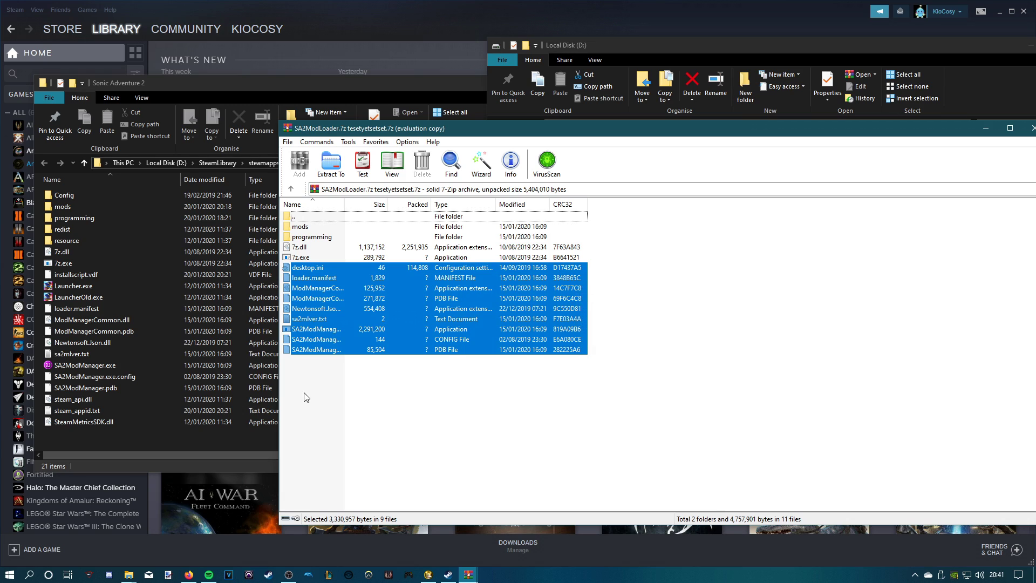
drag(329, 411, 332, 229)
drag(332, 230, 300, 226)
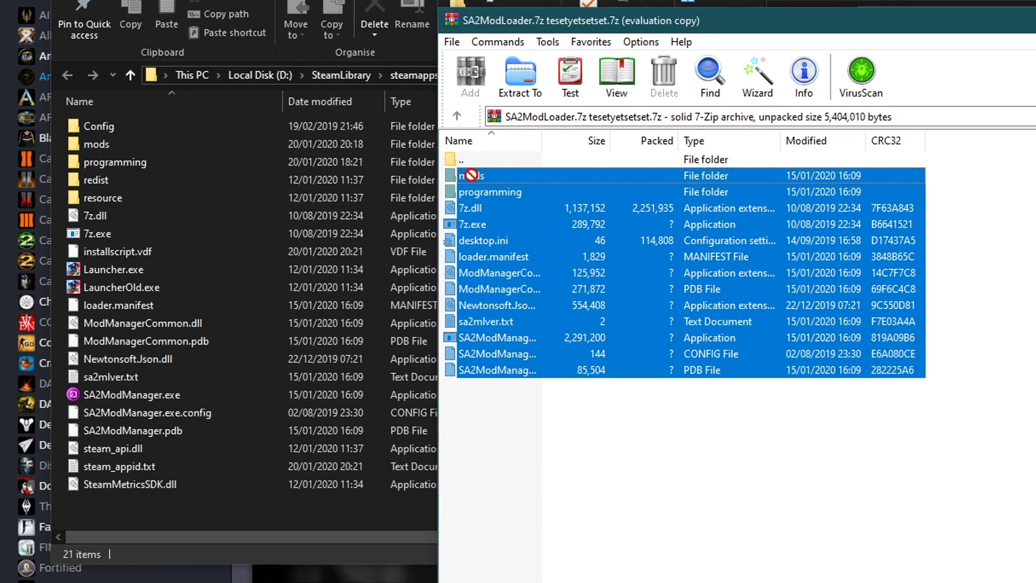
drag(471, 175, 410, 177)
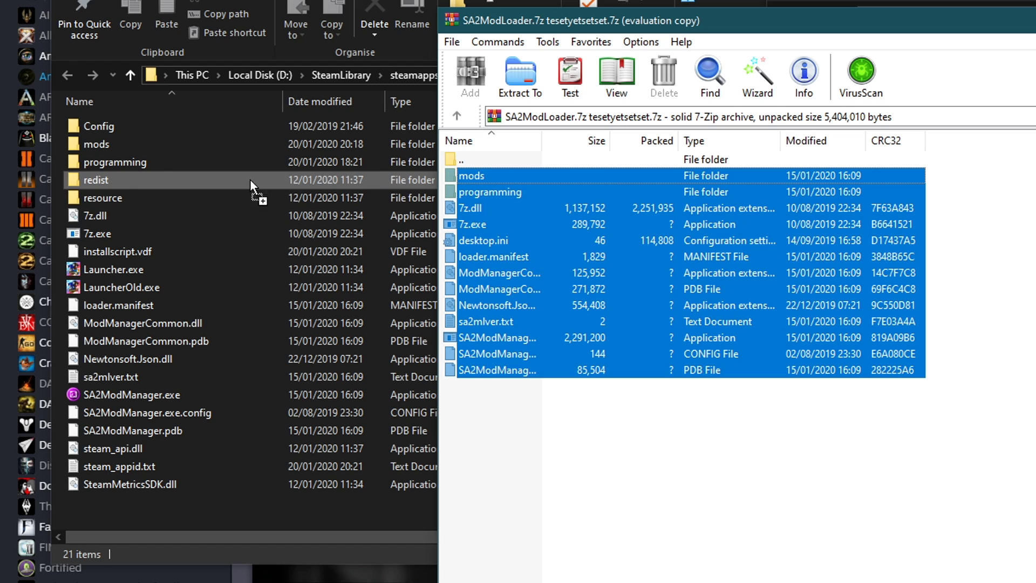
drag(251, 179, 127, 457)
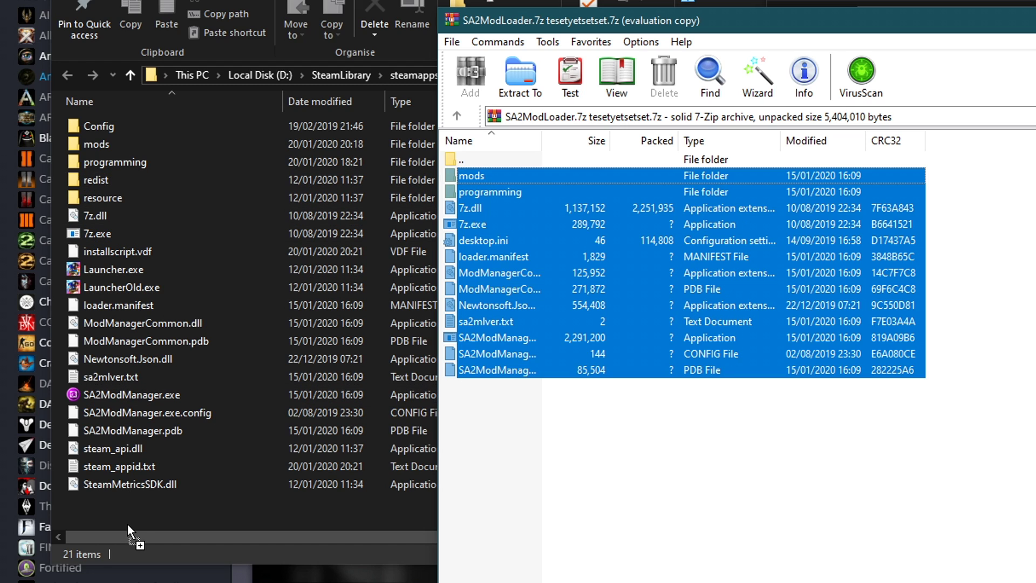
drag(127, 524, 568, 346)
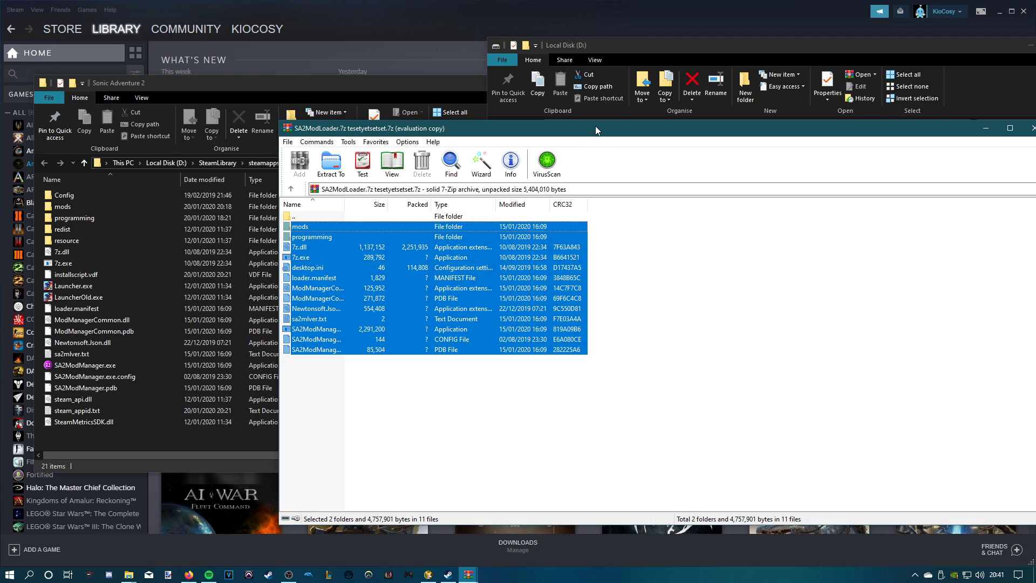
Close the WinRAR archive and the Local Disk (D:) folder, leaving the Sonic Adventure 2 folder open.
drag(937, 15, 608, 0)
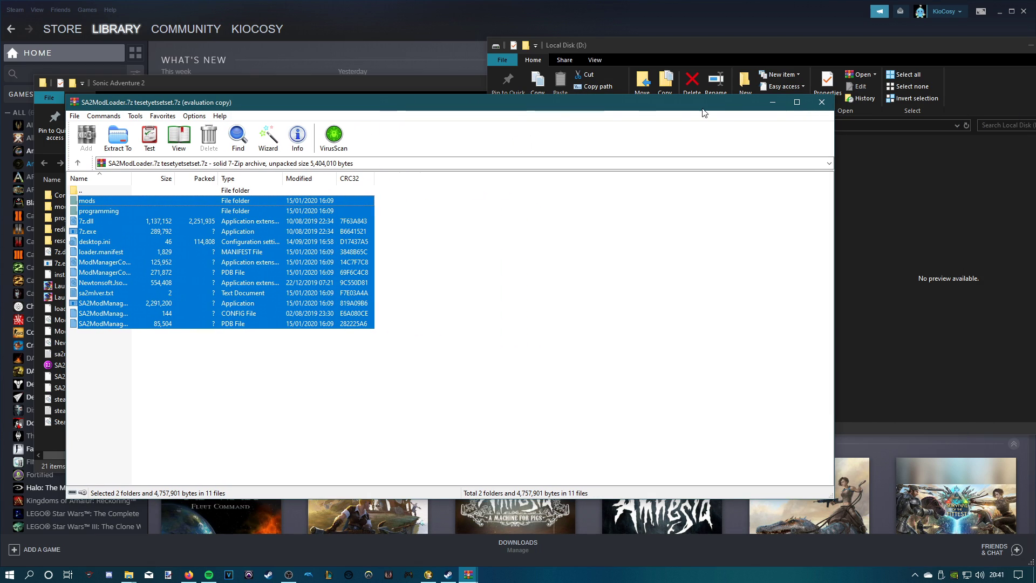
click(1035, 0)
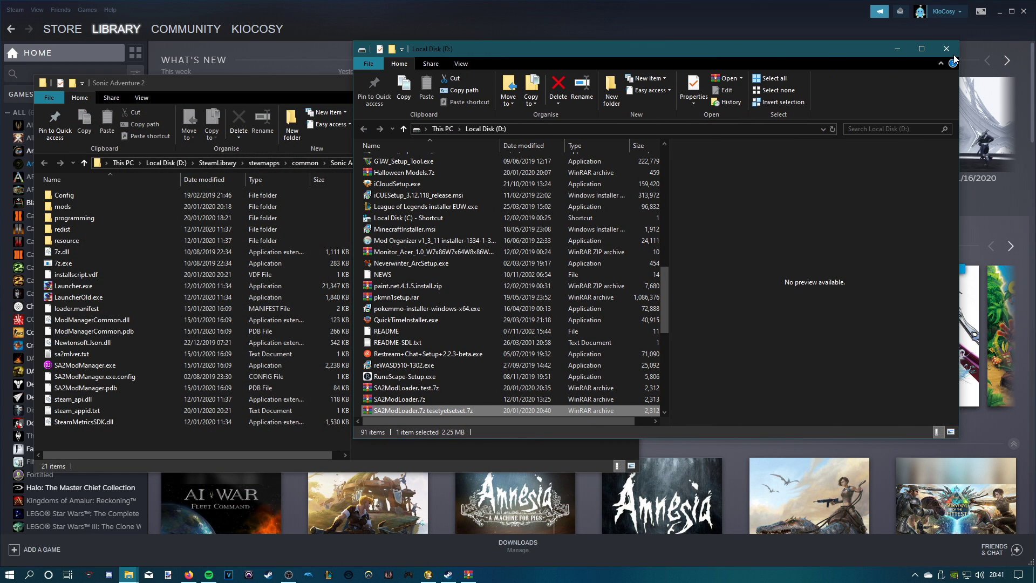
key(alt+F4)
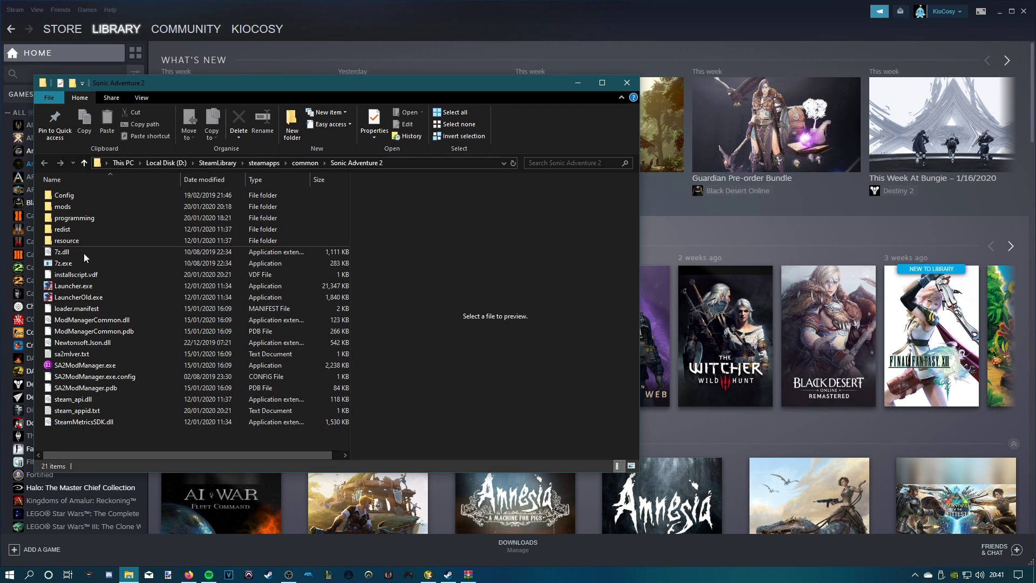
Launch SA2ModManager.exe from the Sonic Adventure 2 folder and look through its list of codes.
click(85, 365)
key(Return)
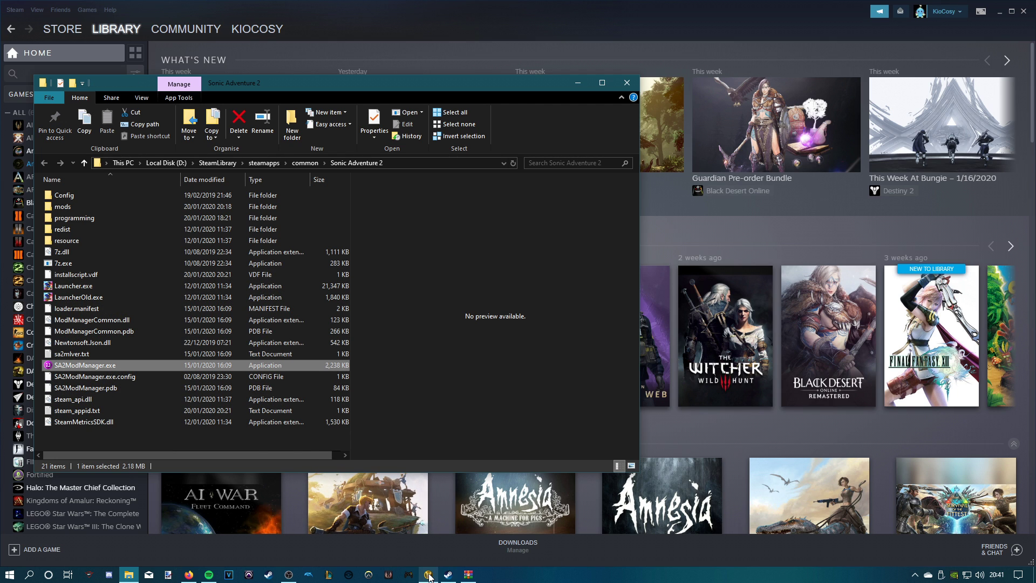
click(363, 103)
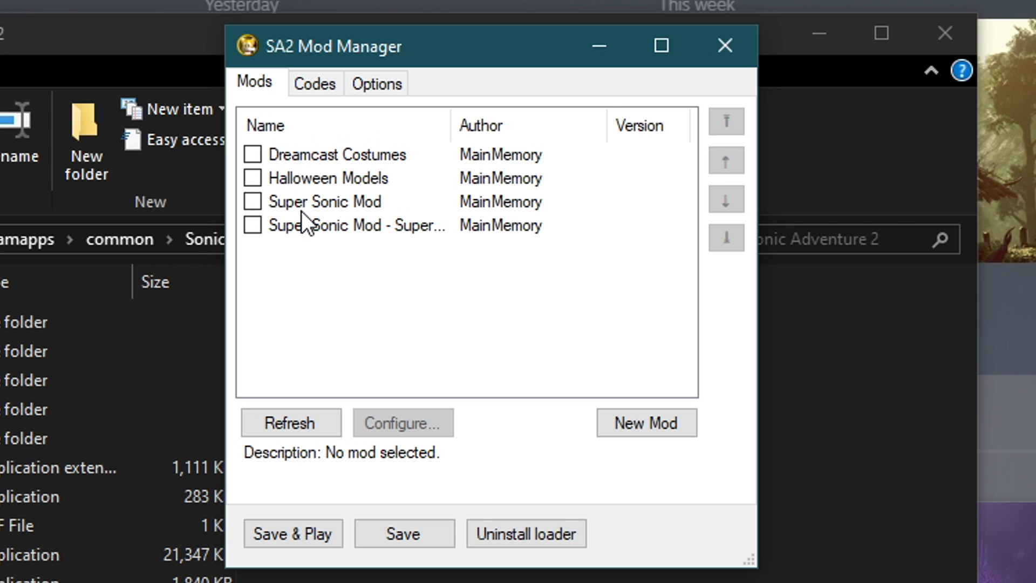
click(305, 91)
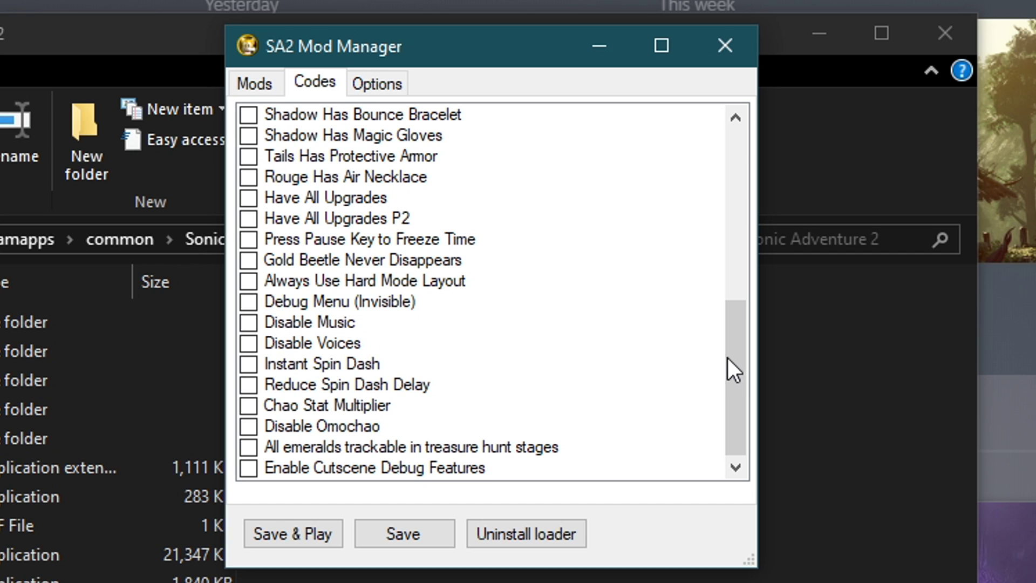
drag(731, 365, 408, 75)
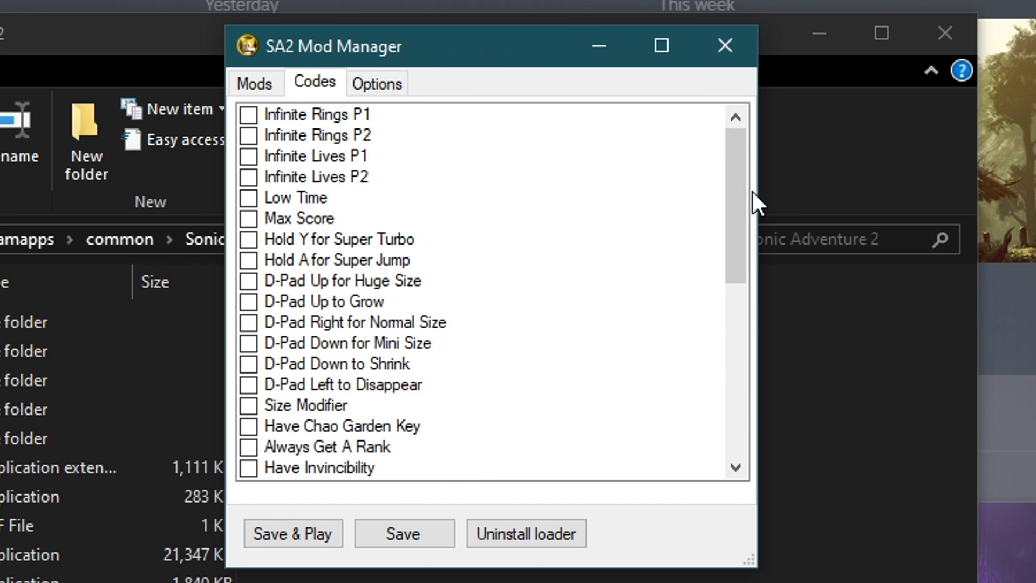
Go through the remaining codes and enable All emeralds trackable in treasure hunt stages.
scroll(722, 220, down, 2)
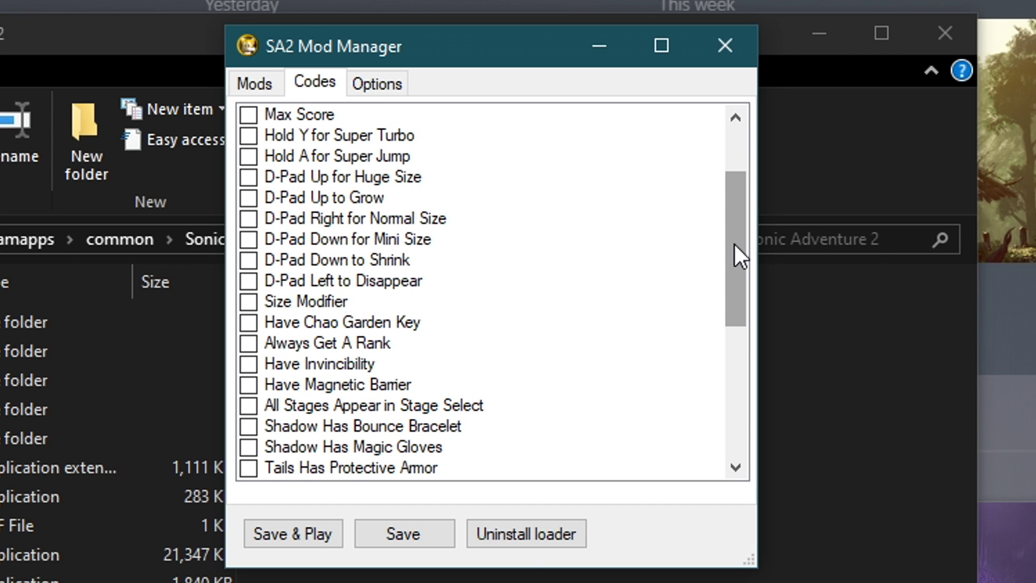
scroll(734, 243, down, 5)
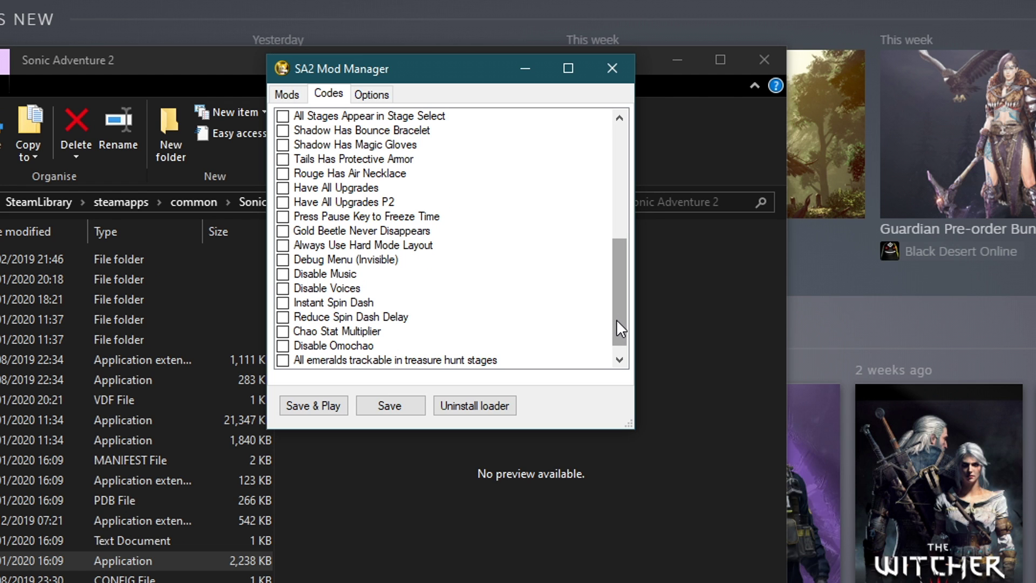
scroll(617, 320, down, 1)
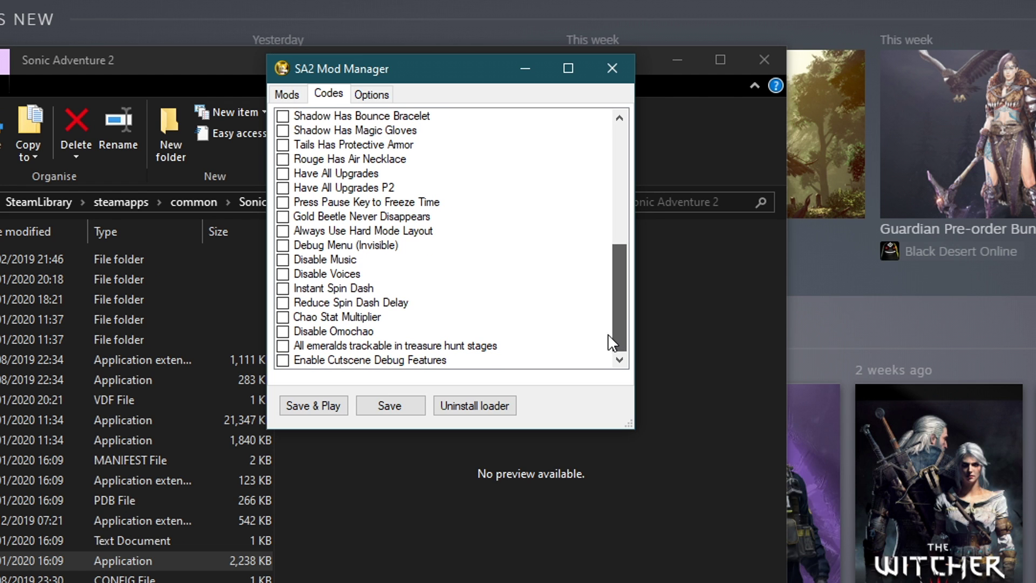
click(295, 349)
click(282, 346)
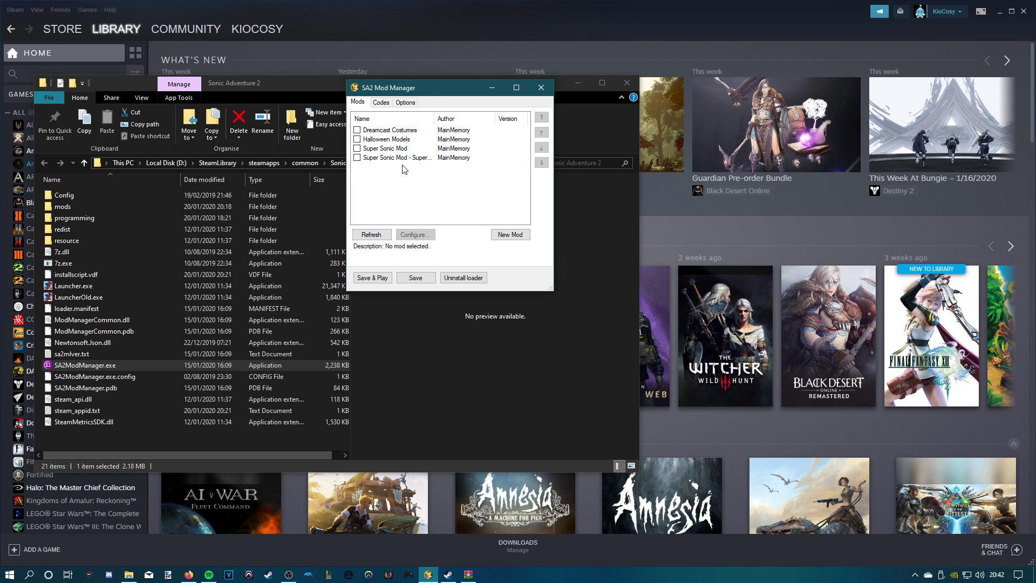
Switch to Firefox and review the SA2 Mods page, highlighting descriptions of the costume, holiday, Super Sonic, Super Shadow and Physics Swap mods.
click(188, 574)
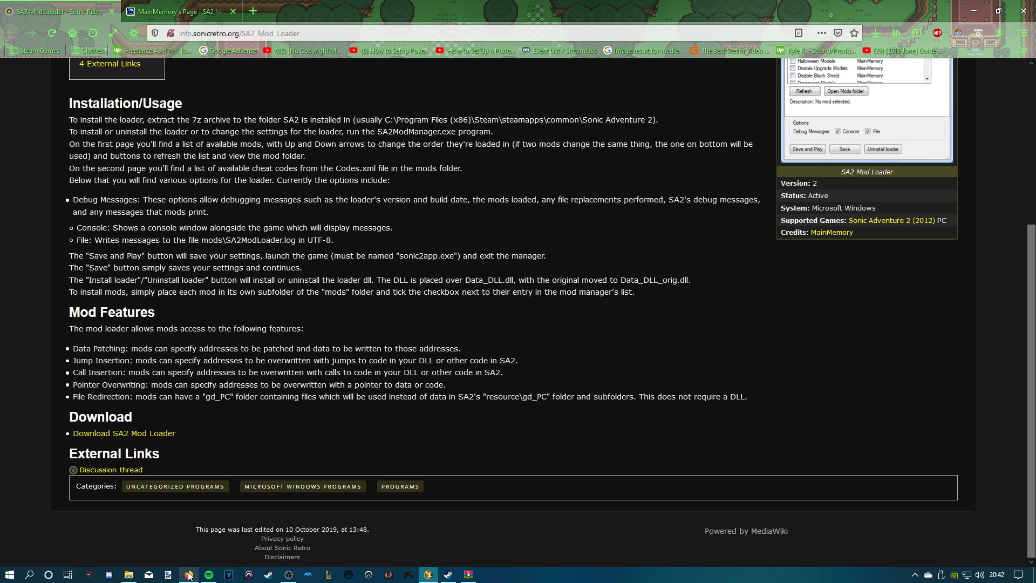
click(204, 4)
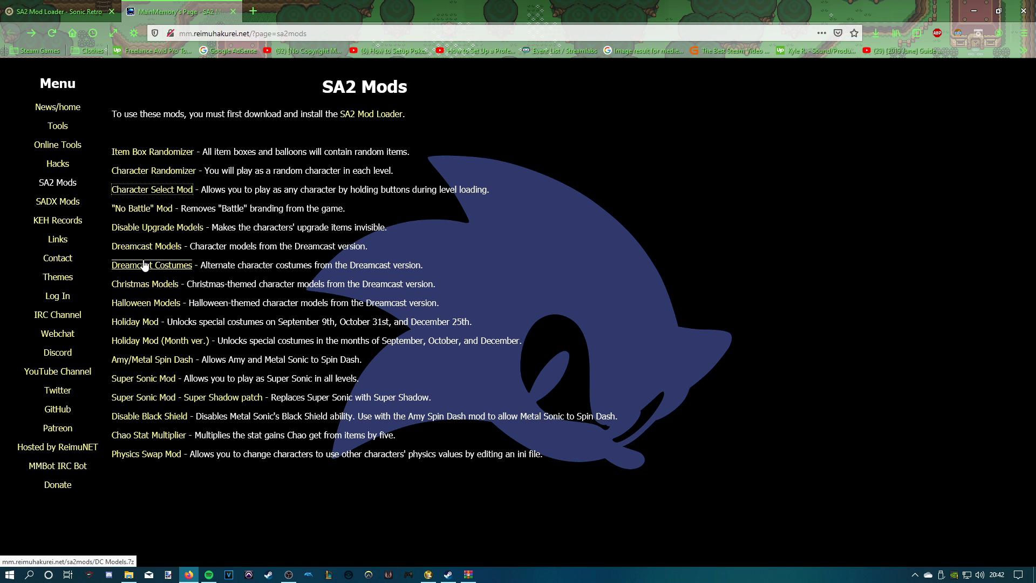
drag(296, 265, 384, 263)
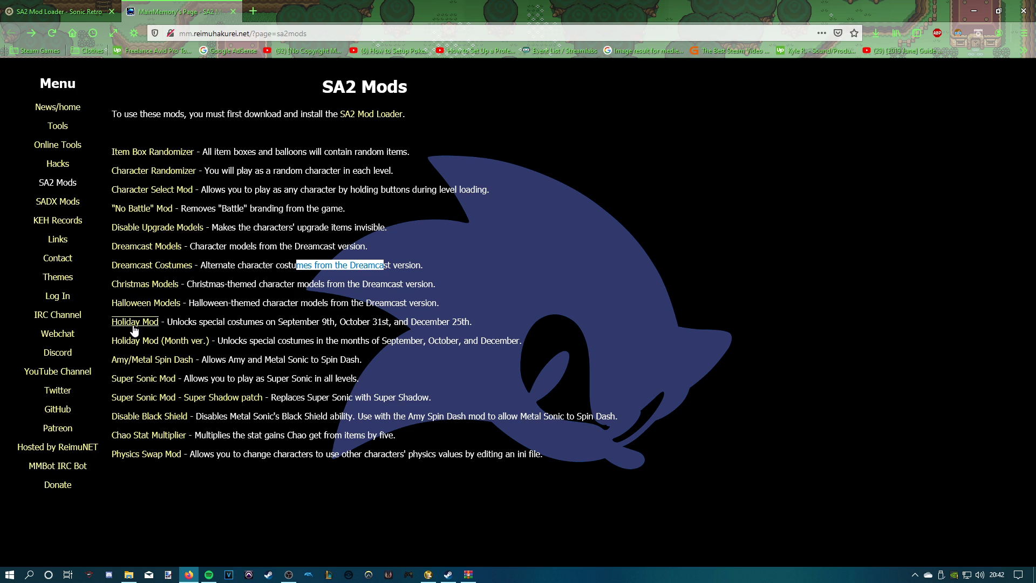
drag(179, 322, 292, 322)
drag(191, 379, 388, 397)
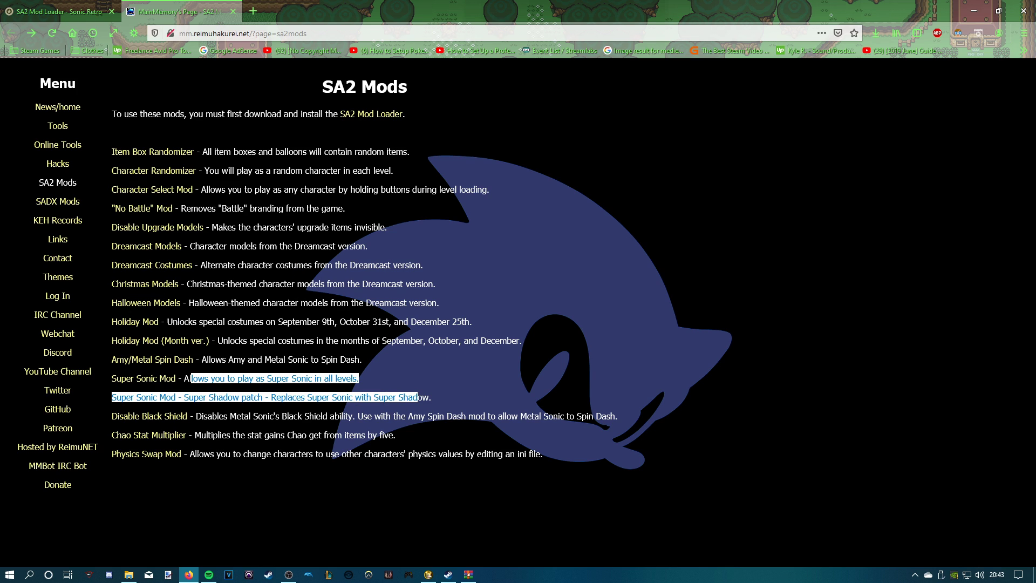
drag(187, 454, 514, 454)
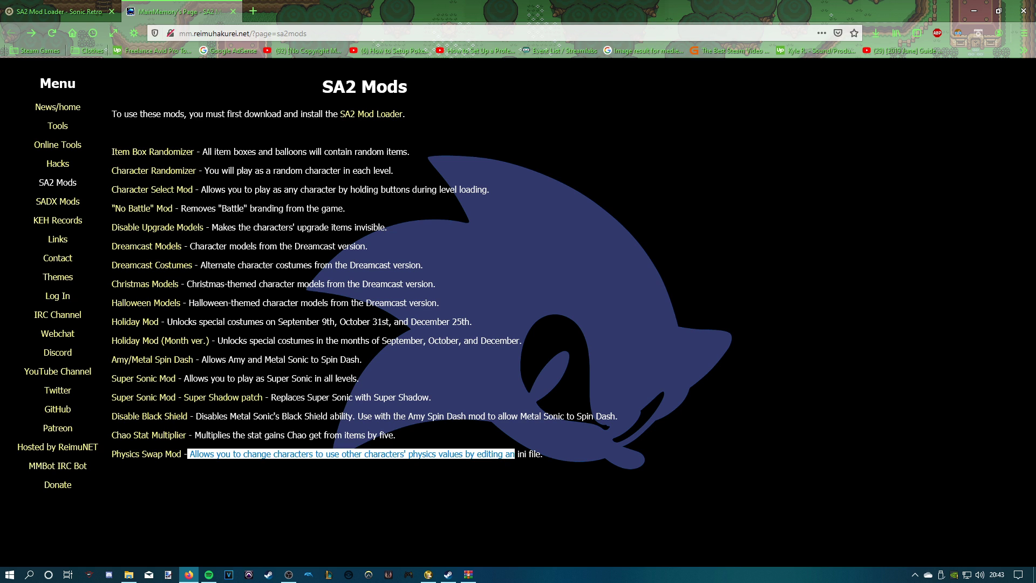
click(539, 438)
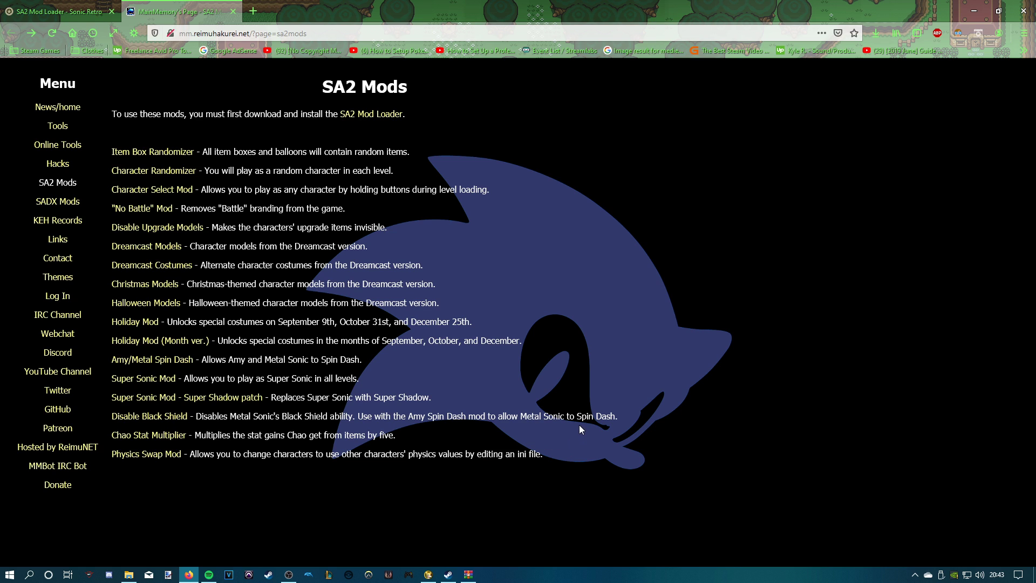
triple_click(468, 398)
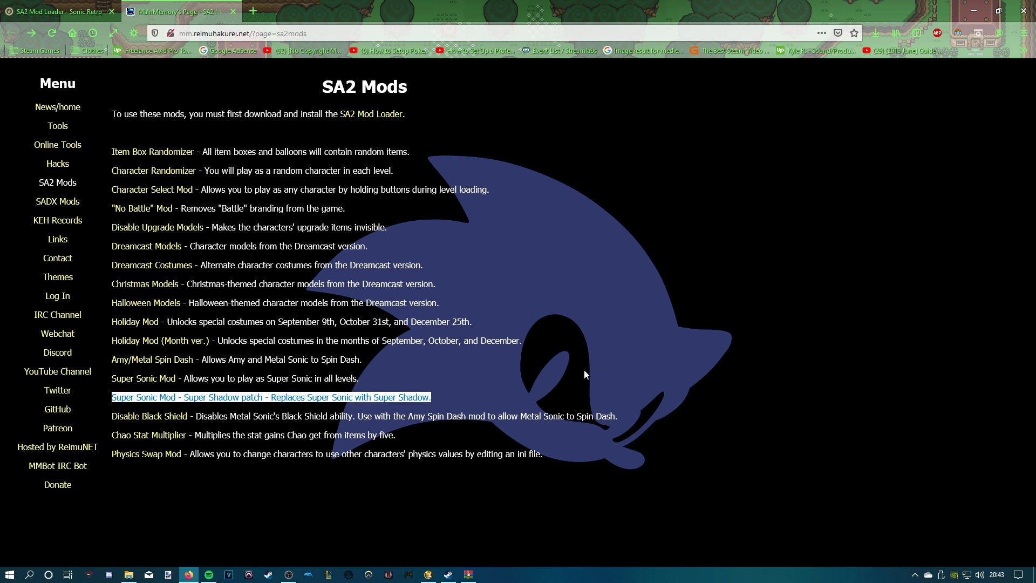
click(468, 387)
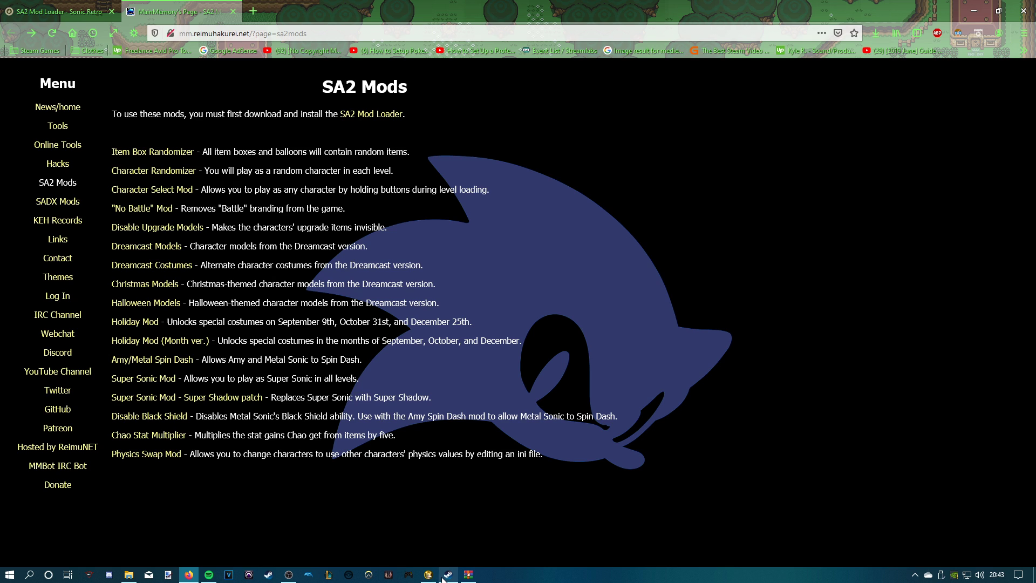
mouse_move(428, 576)
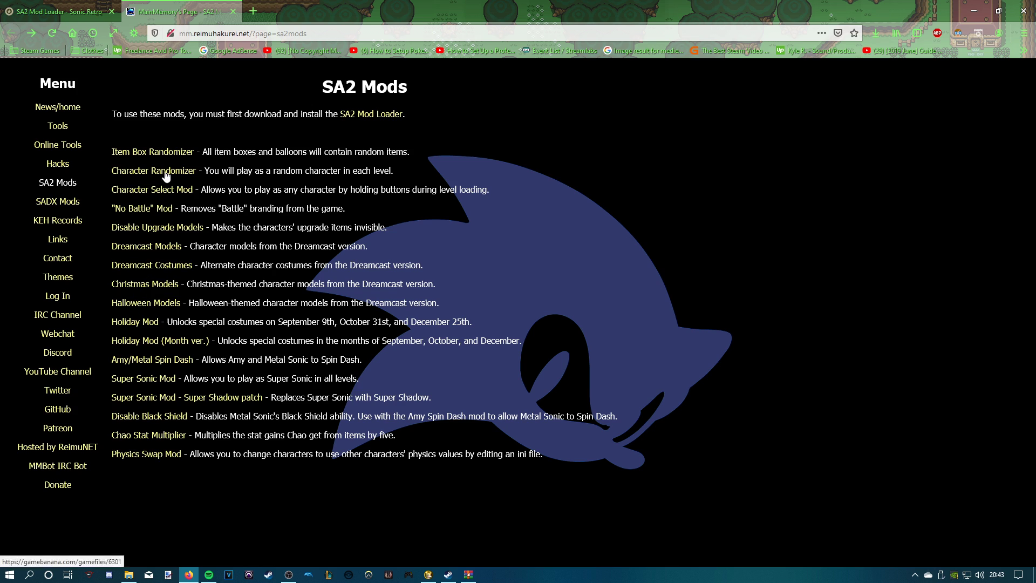
click(165, 247)
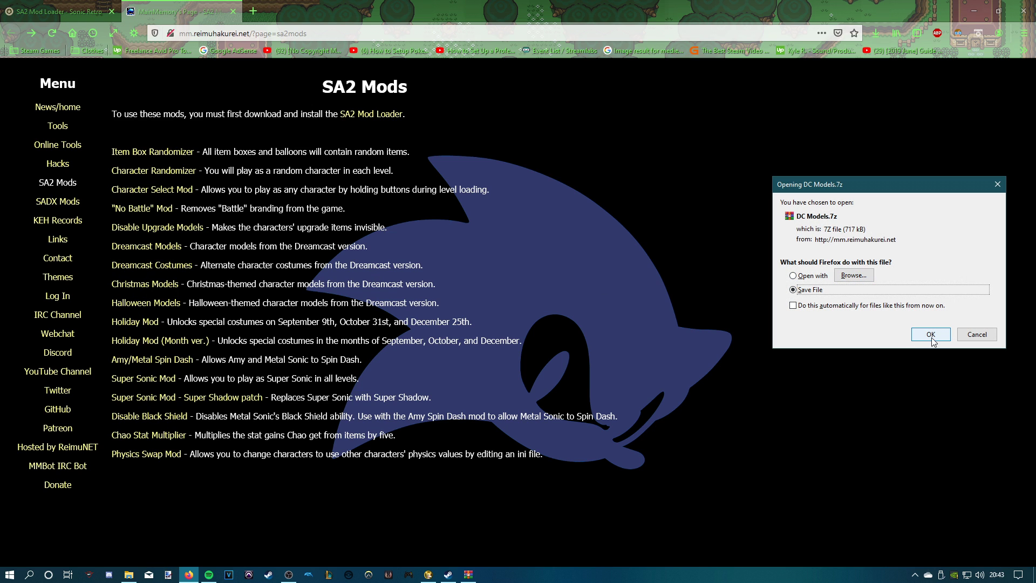
click(931, 334)
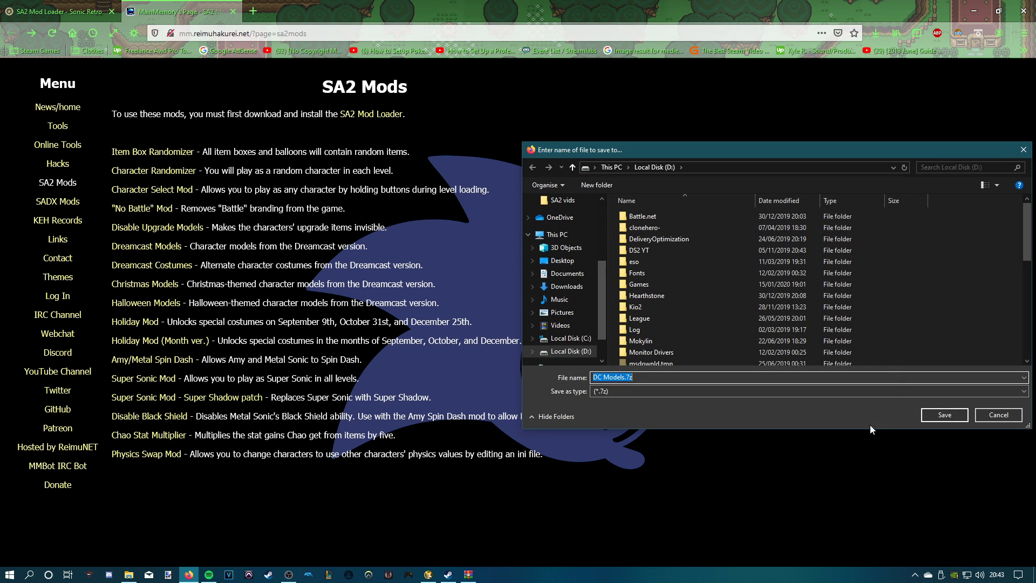
click(986, 413)
Go to the download location of Halloween Models.7z, open the DC Costumes.7z archive there and move its window aside.
click(877, 34)
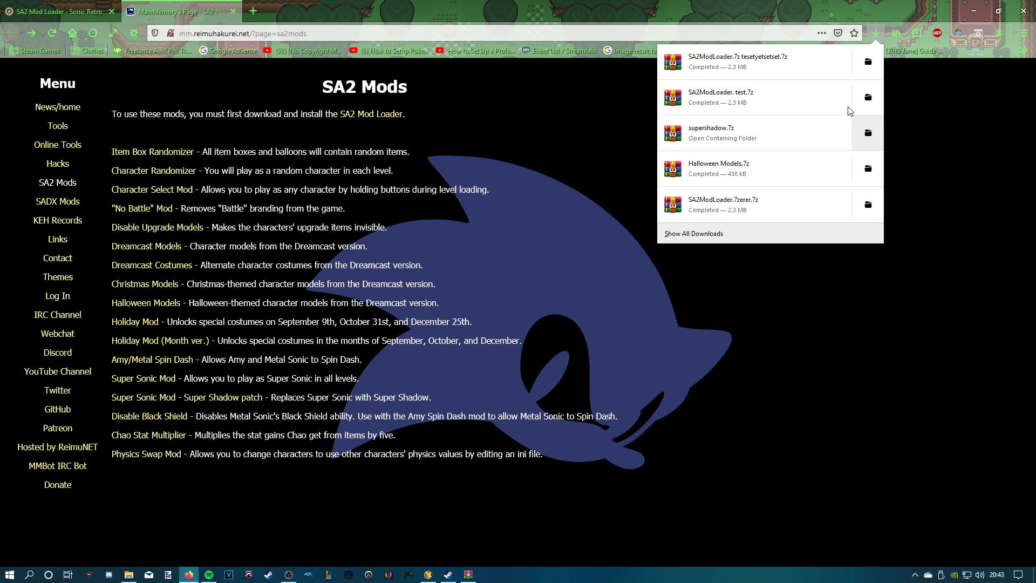
click(869, 171)
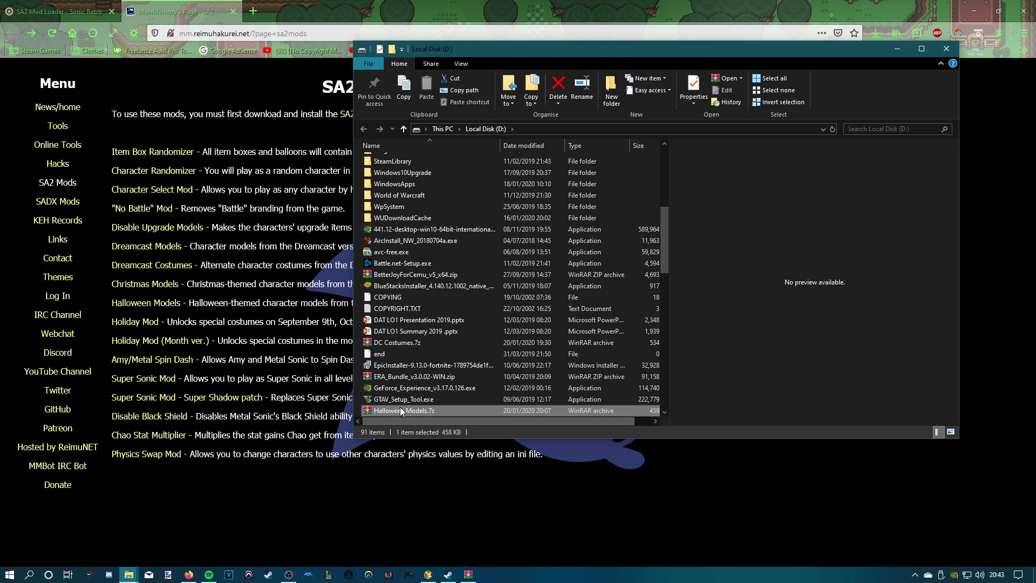
scroll(405, 378, down, 3)
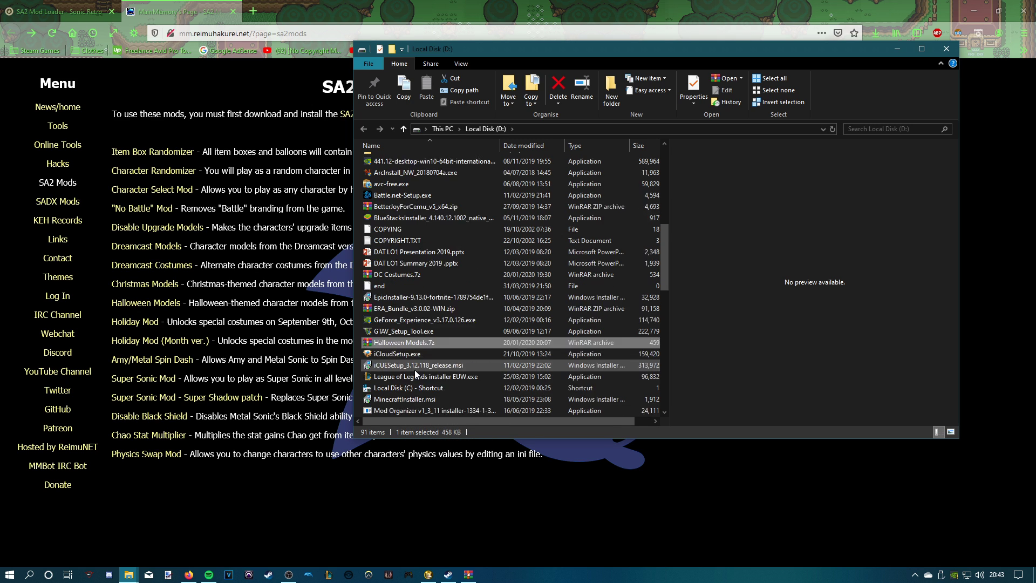
click(398, 253)
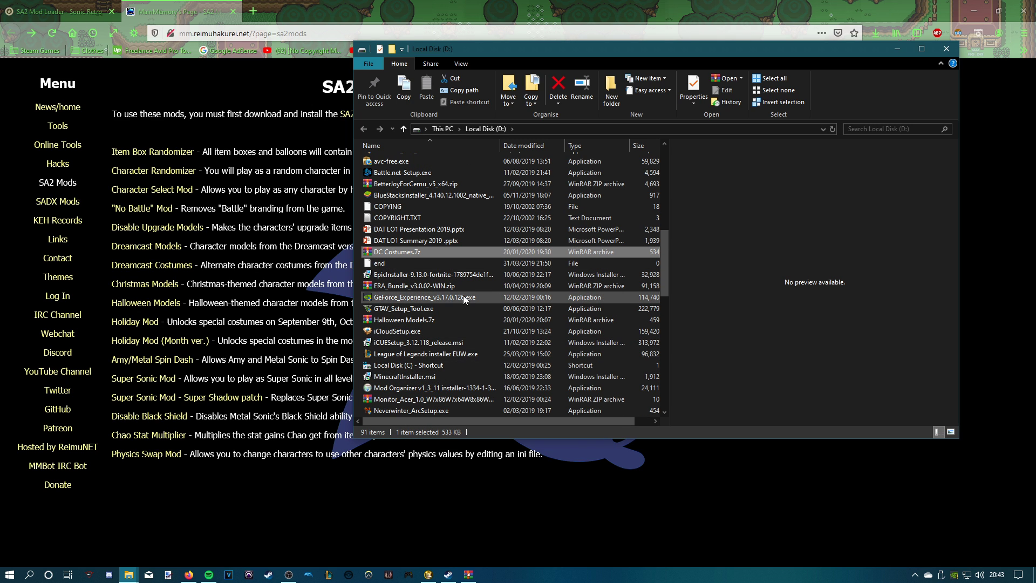
double_click(396, 251)
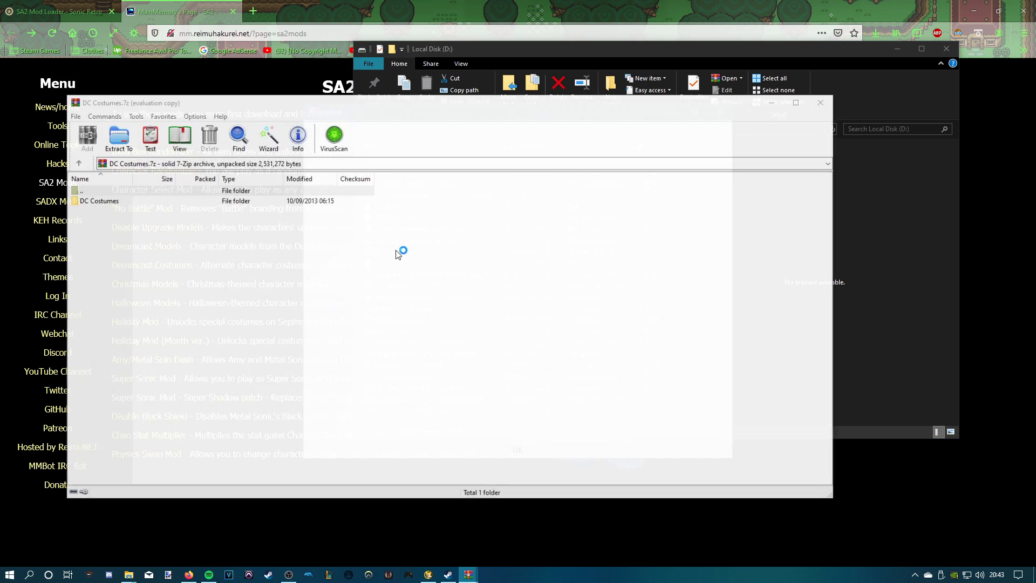
click(721, 112)
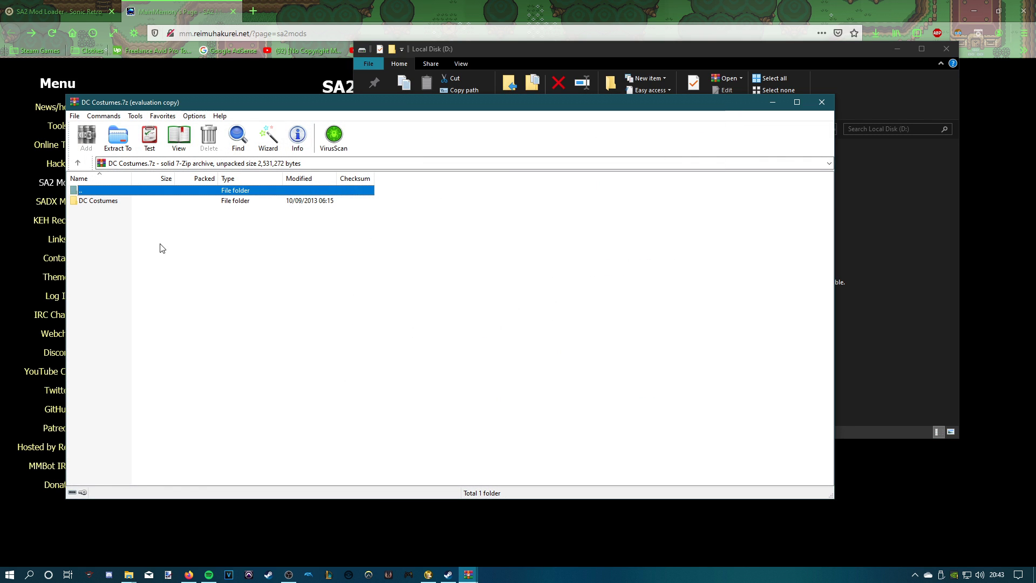
drag(155, 111, 458, 137)
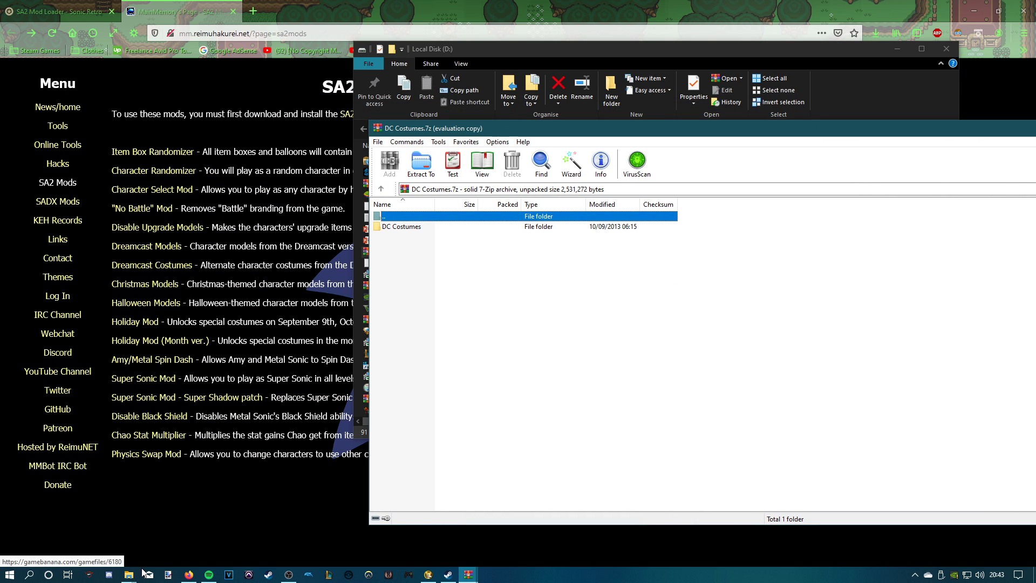
Bring back the Sonic Adventure 2 folder and open its mods folder.
mouse_move(131, 573)
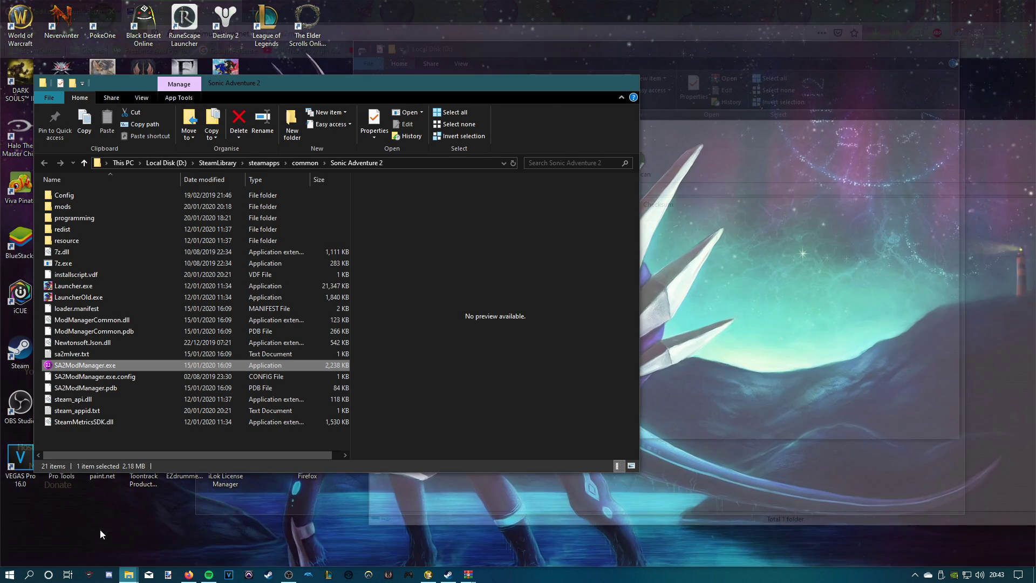
click(99, 529)
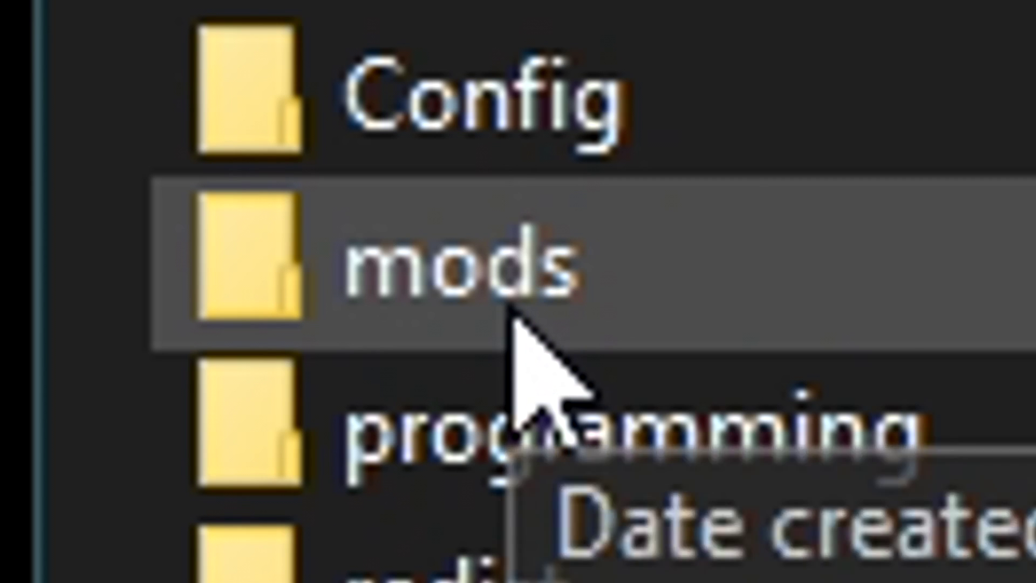
double_click(66, 208)
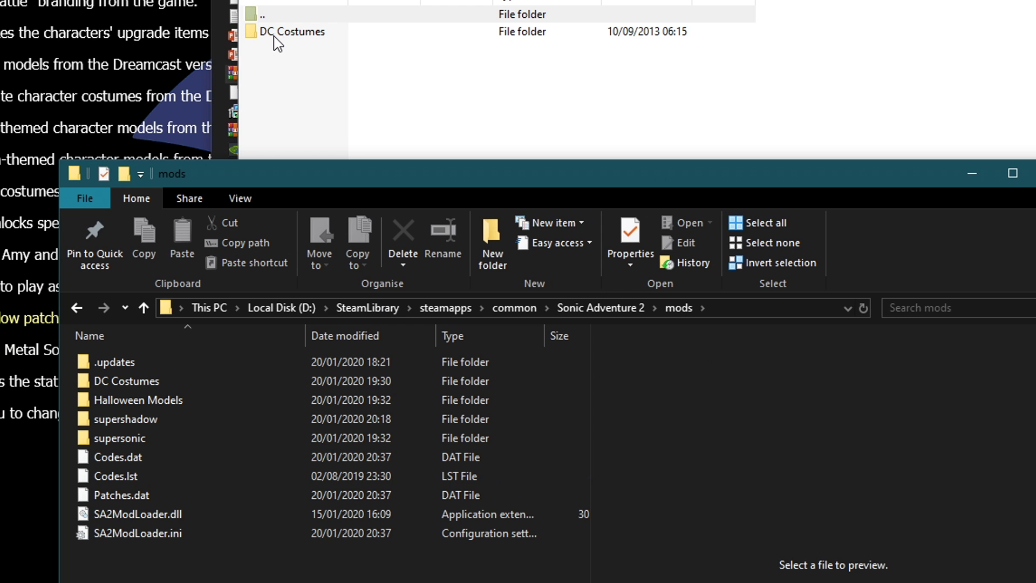
Copy the DC Costumes folder from the archive into the mods folder, skipping files that already exist there.
click(305, 38)
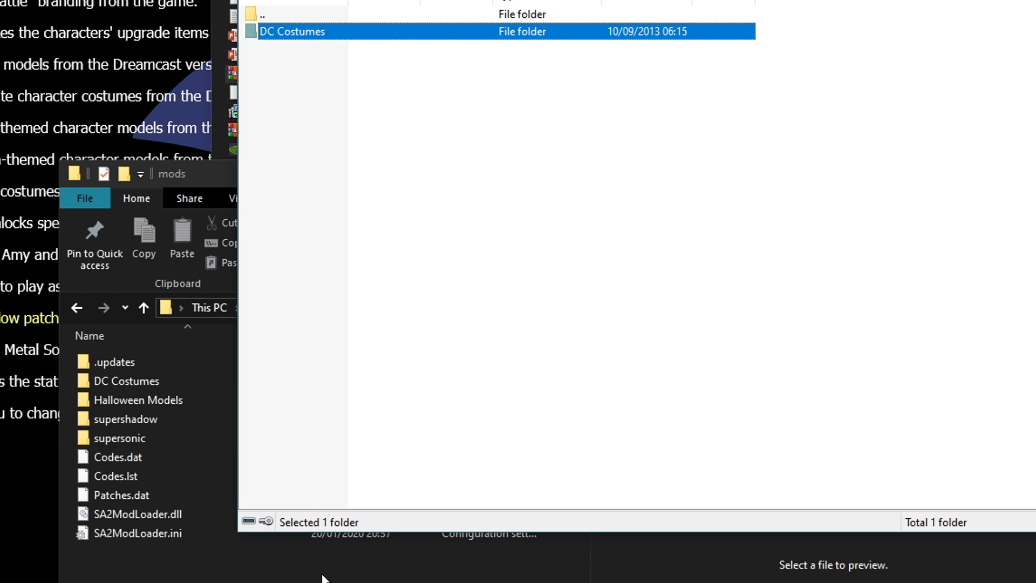
drag(323, 577, 337, 568)
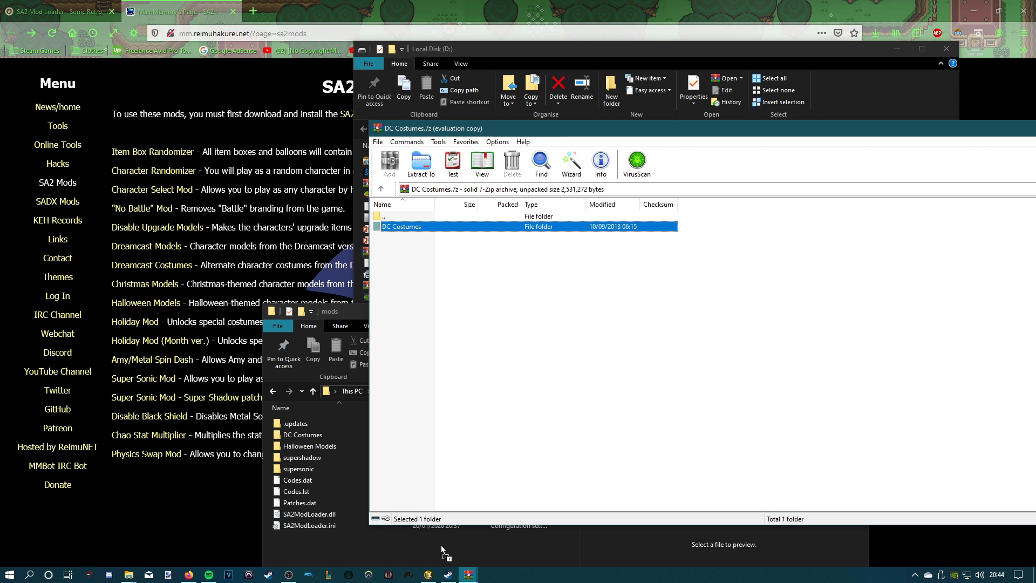
drag(441, 545, 441, 545)
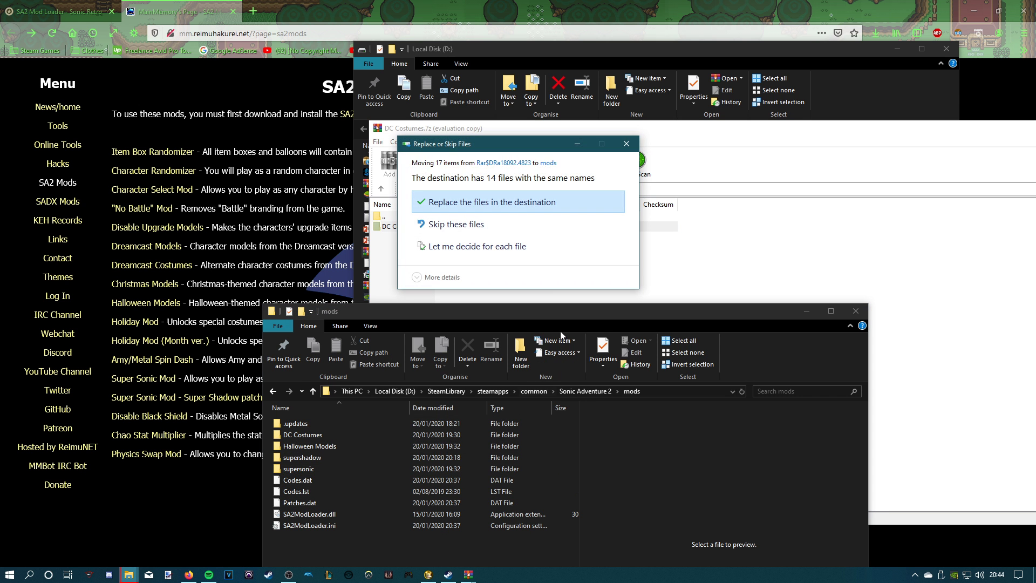
click(472, 219)
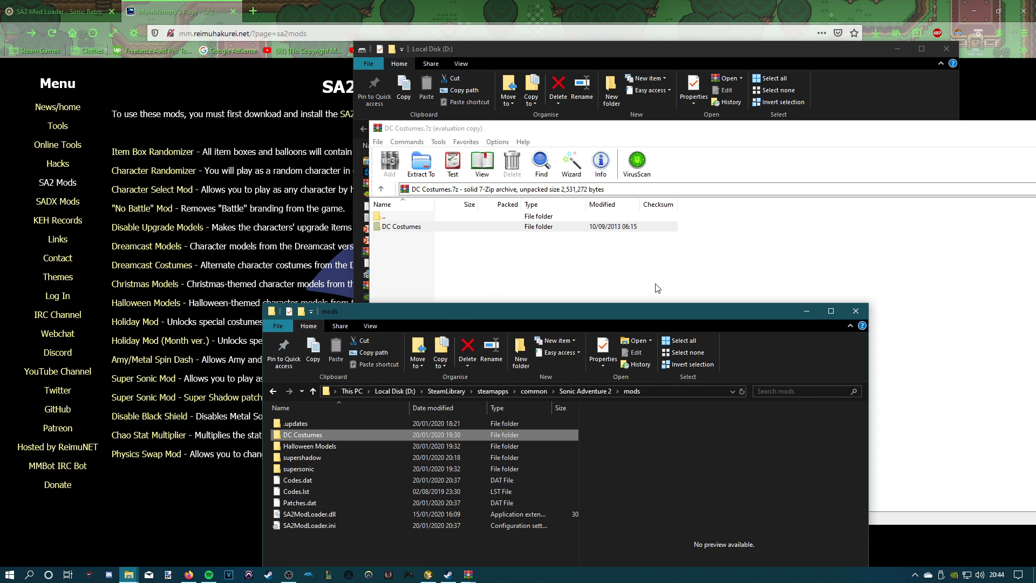
Close the mods folder and the DC Costumes.7z archive, and minimize the Local Disk (D:) and Firefox windows.
click(853, 311)
drag(671, 136, 501, 135)
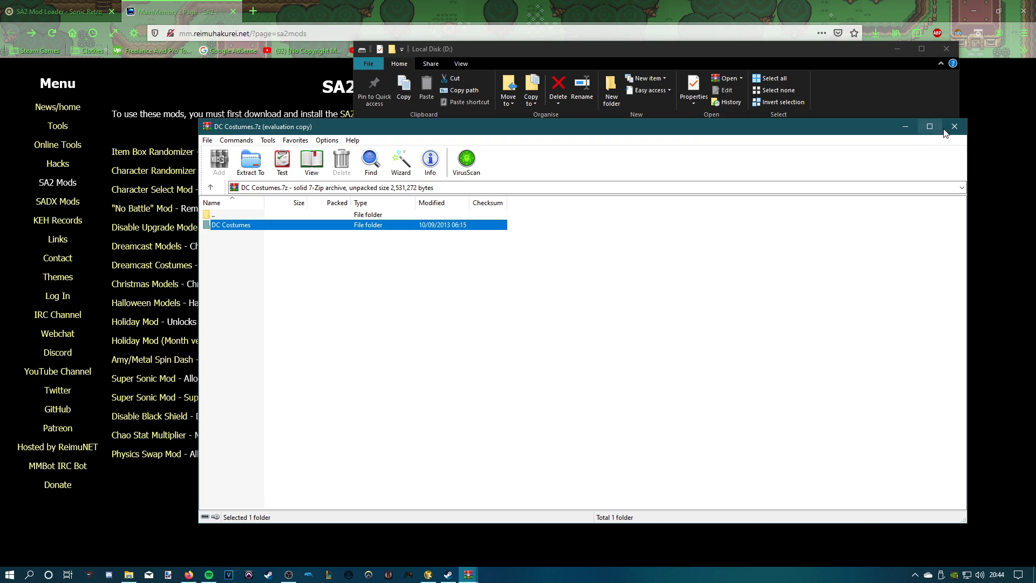
click(954, 128)
click(898, 49)
click(974, 11)
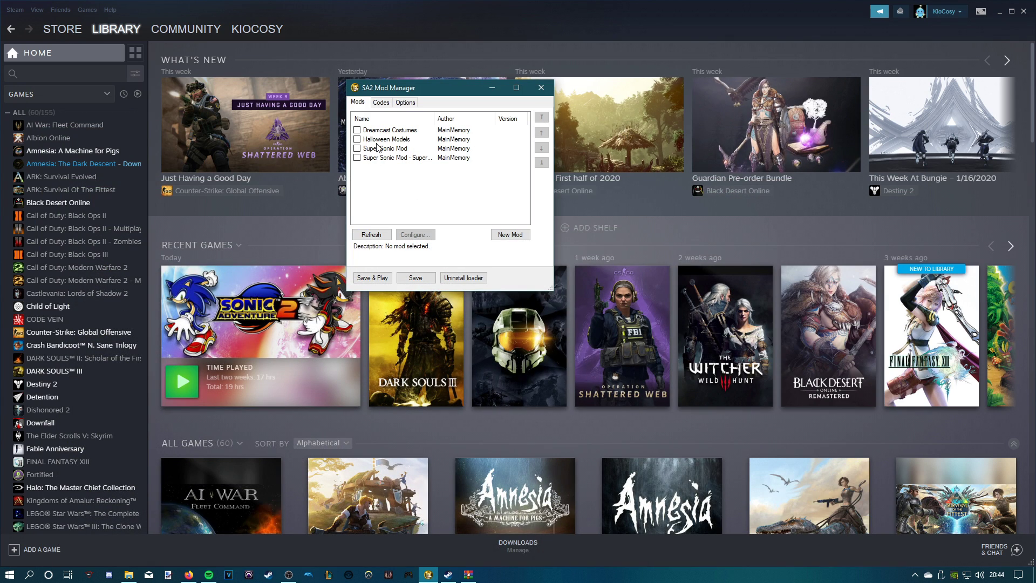
Return to the mod manager's list of codes and make sure All emeralds trackable in treasure hunt stages is ticked.
click(381, 103)
scroll(378, 189, down, 5)
click(356, 244)
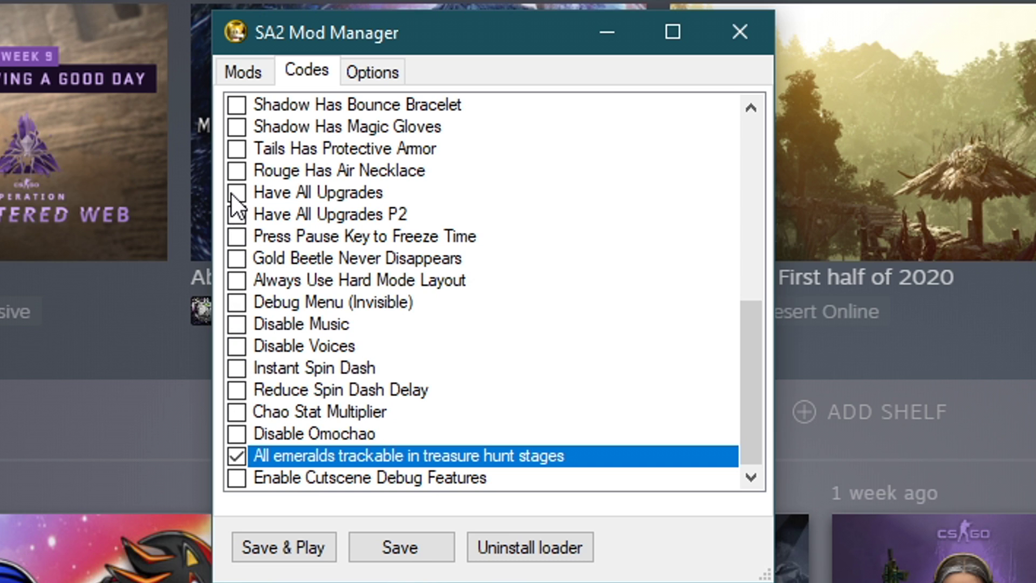
Enable the Size Modifier, D-Pad Down to Shrink and D-Pad Up to Grow codes.
scroll(237, 203, up, 4)
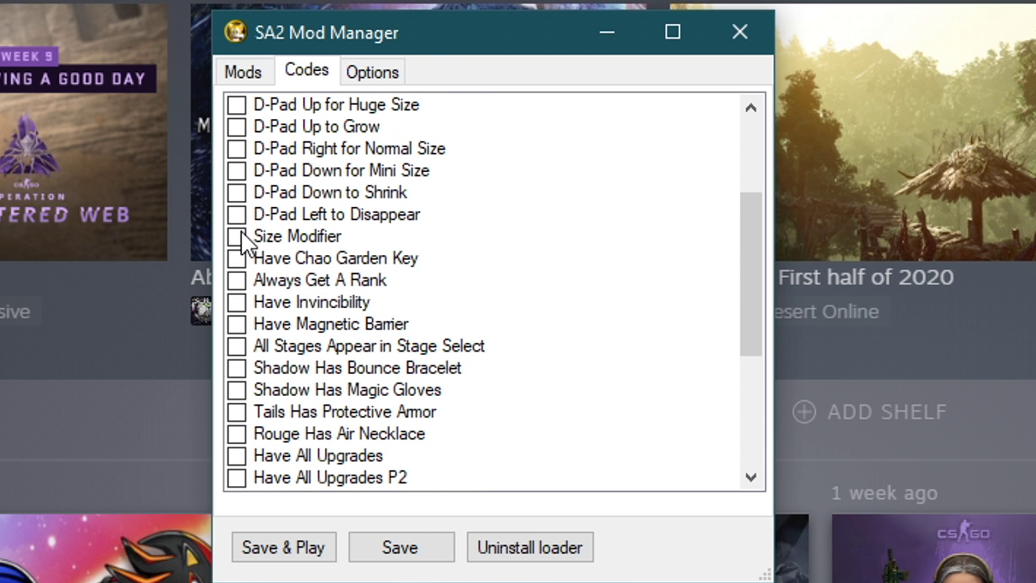
click(241, 233)
click(238, 235)
scroll(264, 297, up, 2)
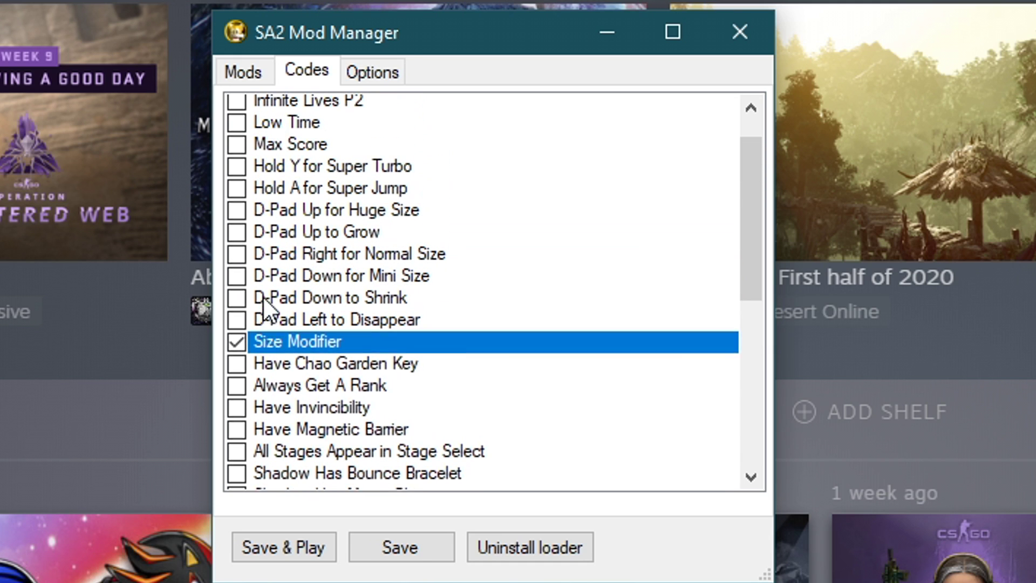
click(233, 325)
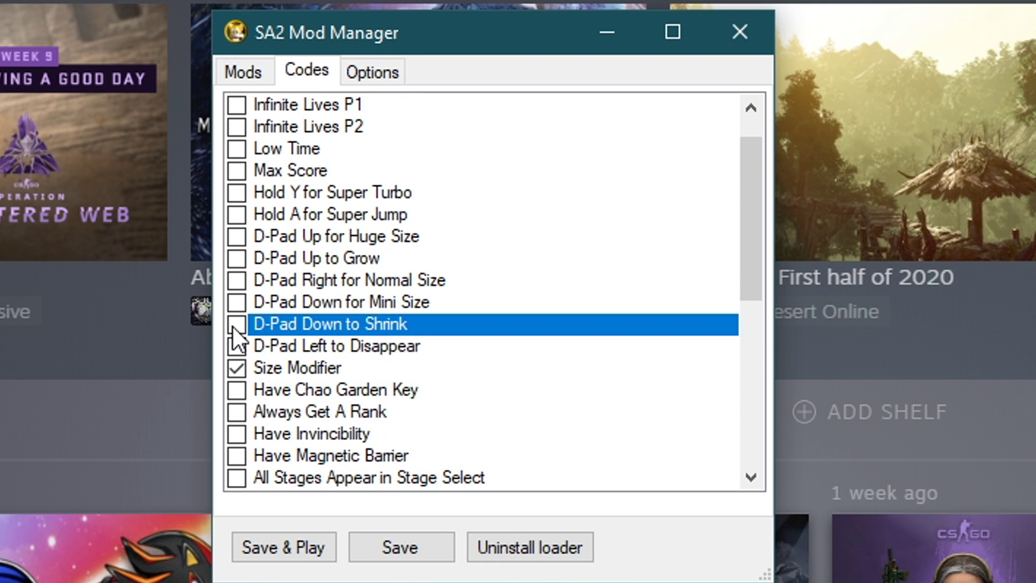
click(233, 326)
double_click(238, 258)
scroll(255, 274, up, 1)
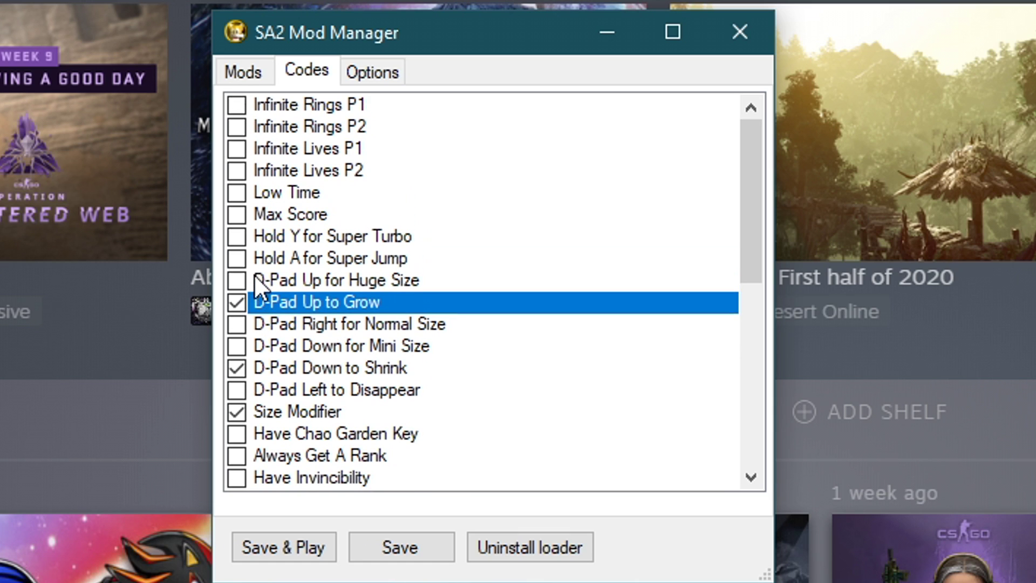
Enable the Low Time, Max Score and Infinite Rings P1 codes.
double_click(238, 193)
double_click(236, 217)
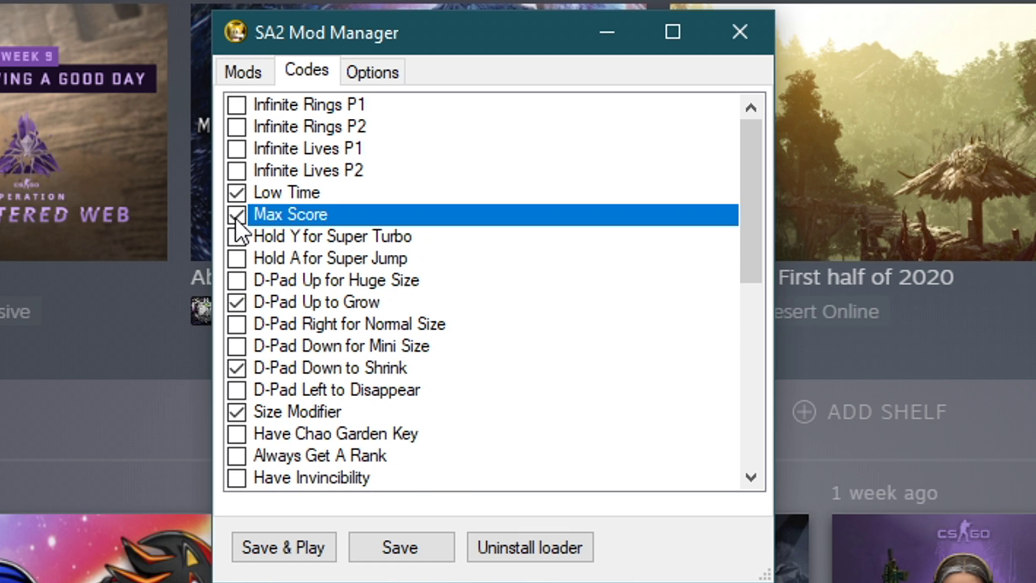
double_click(236, 103)
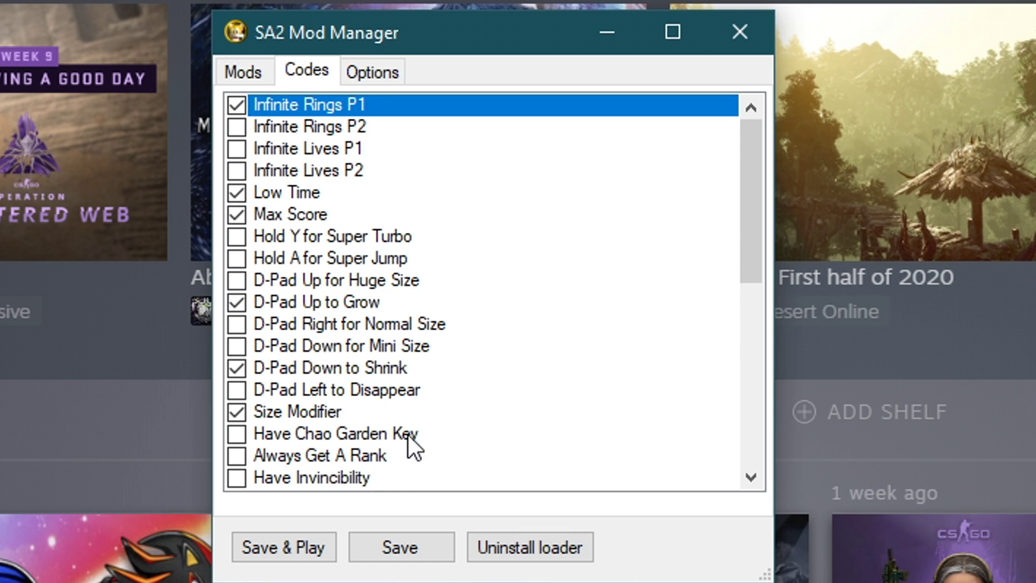
Enable the Have Magnetic Barrier and Have Invincibility codes, and save the code and mod selection.
scroll(473, 438, down, 1)
scroll(473, 438, down, 1)
double_click(241, 406)
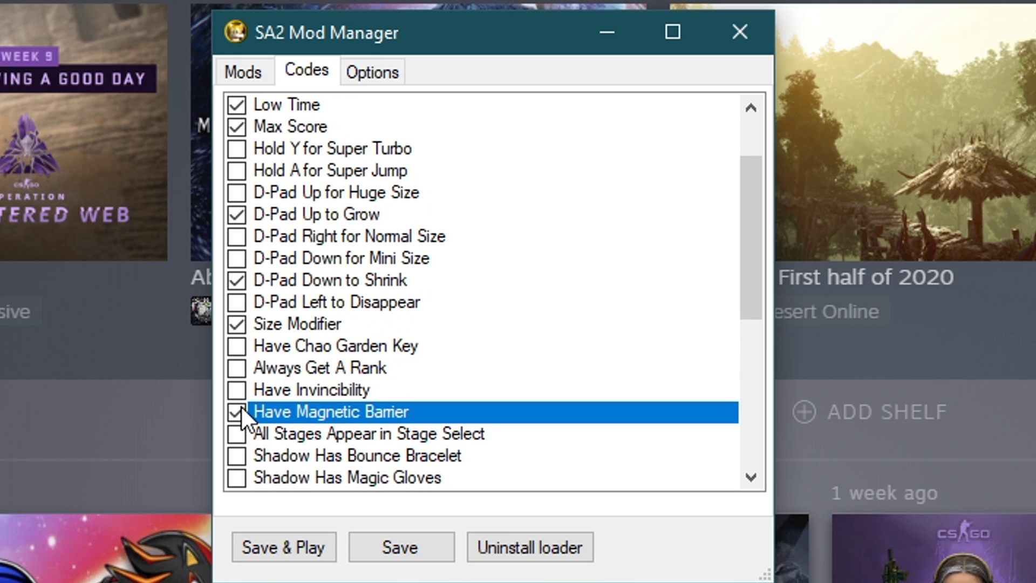
double_click(241, 394)
click(412, 545)
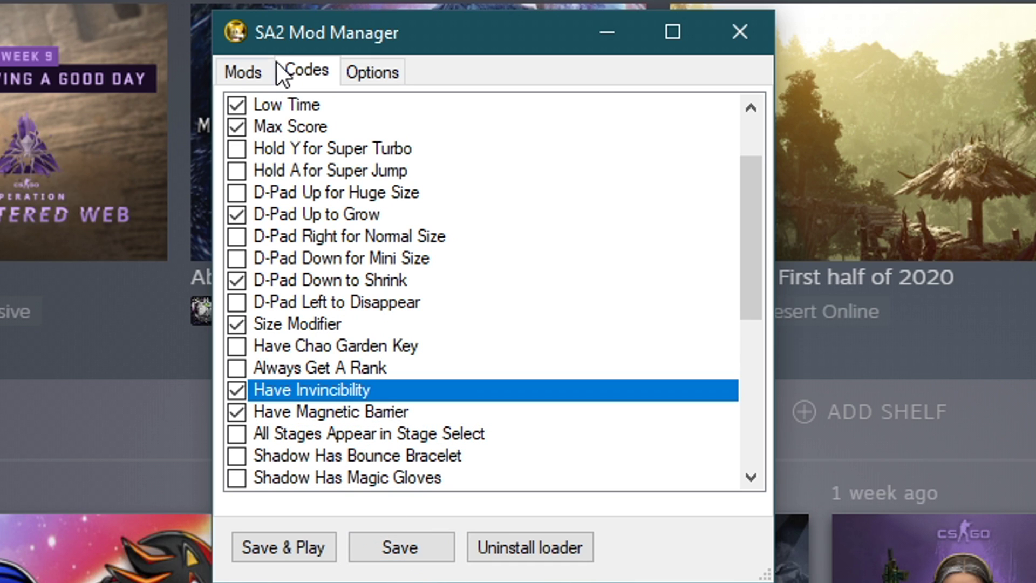
click(244, 70)
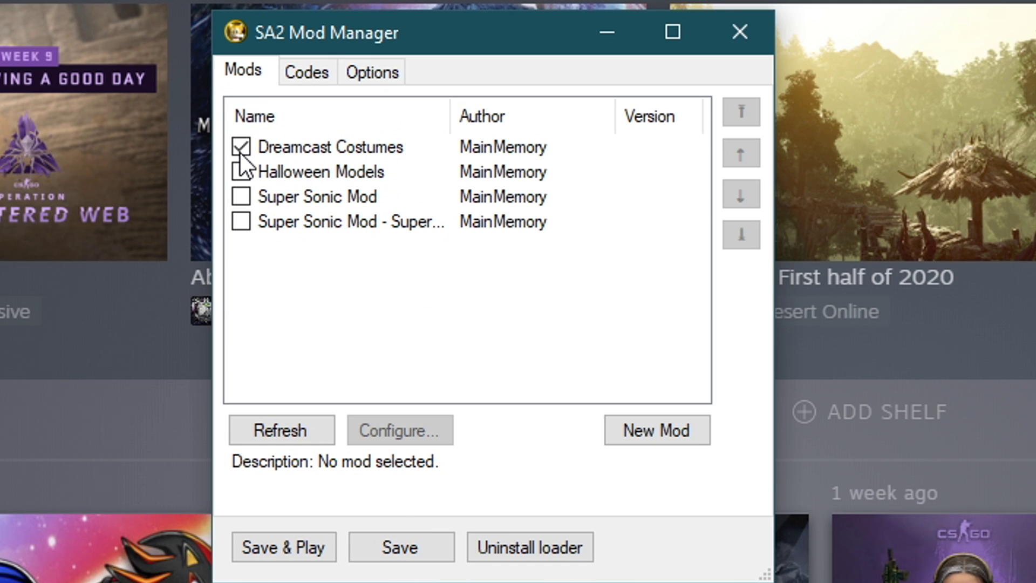
click(383, 543)
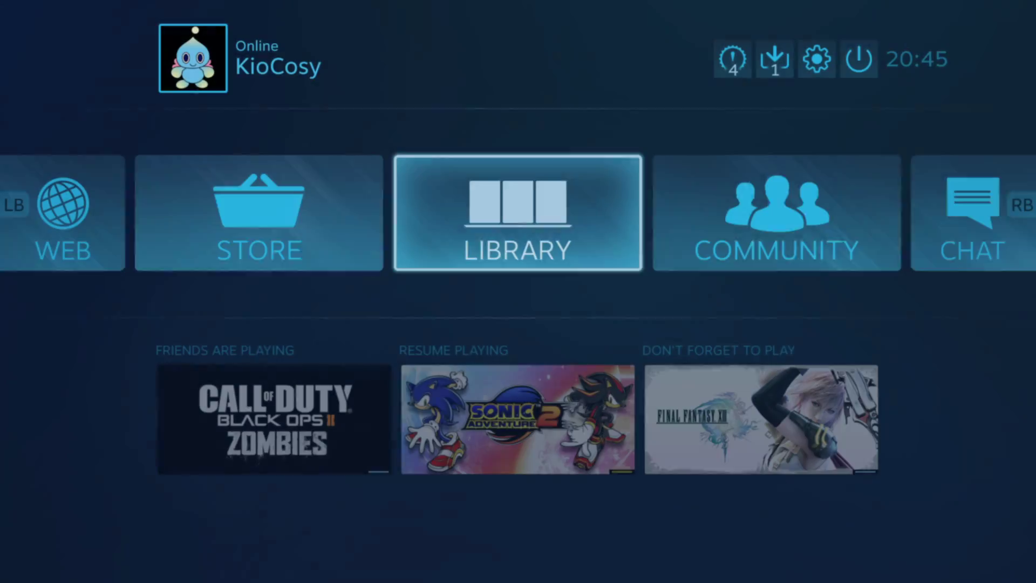
Launch Sonic Adventure 2 from Steam's Big Picture home screen and allow launcher.exe to make changes to the device.
key(Down)
key(Return)
key(Return)
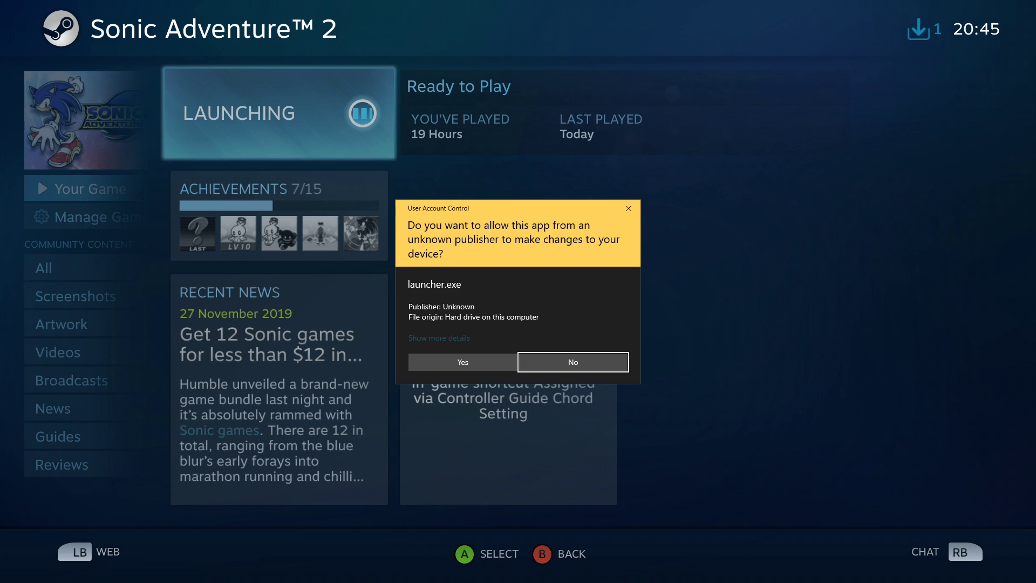
click(533, 360)
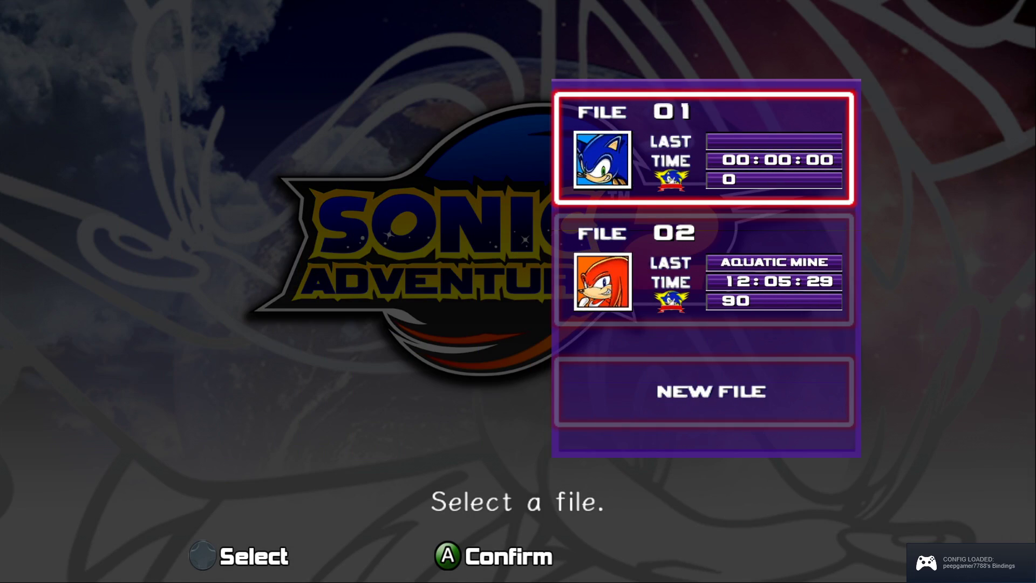
Load save File 02 and open the single-player stage select map.
key(Down)
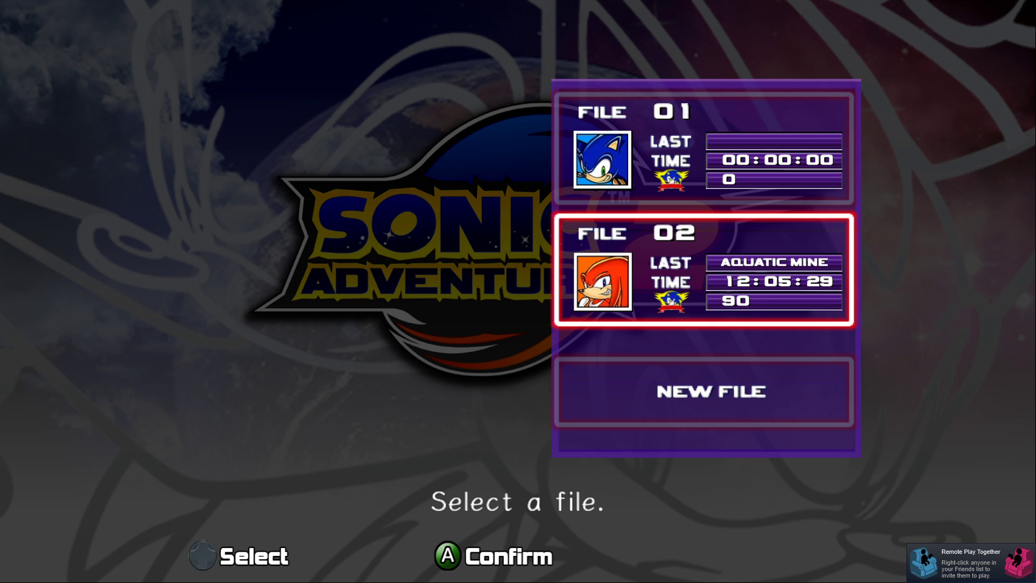
key(Up)
key(Down)
key(Up)
key(Down)
key(Return)
key(Left)
key(Return)
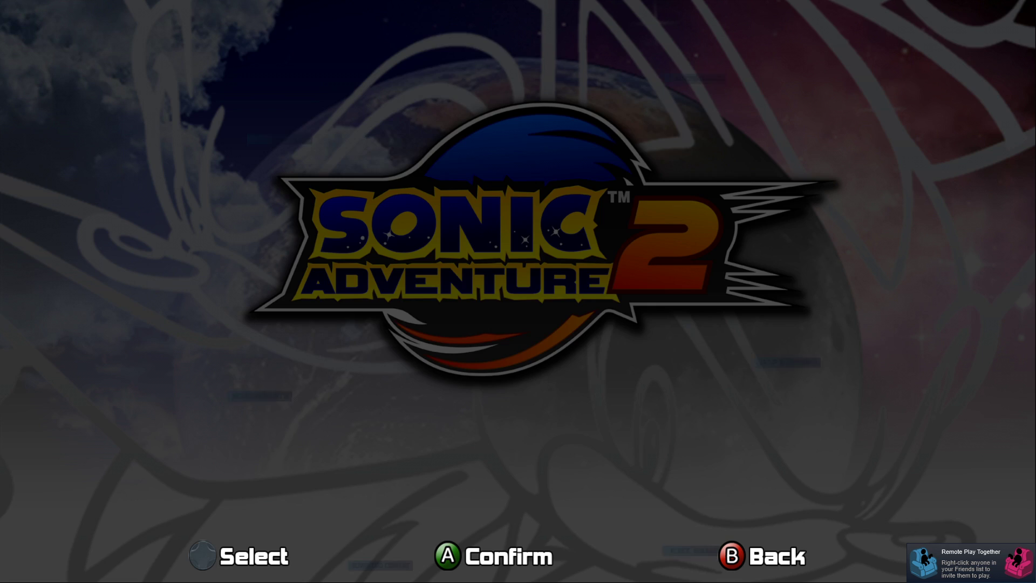
key(Return)
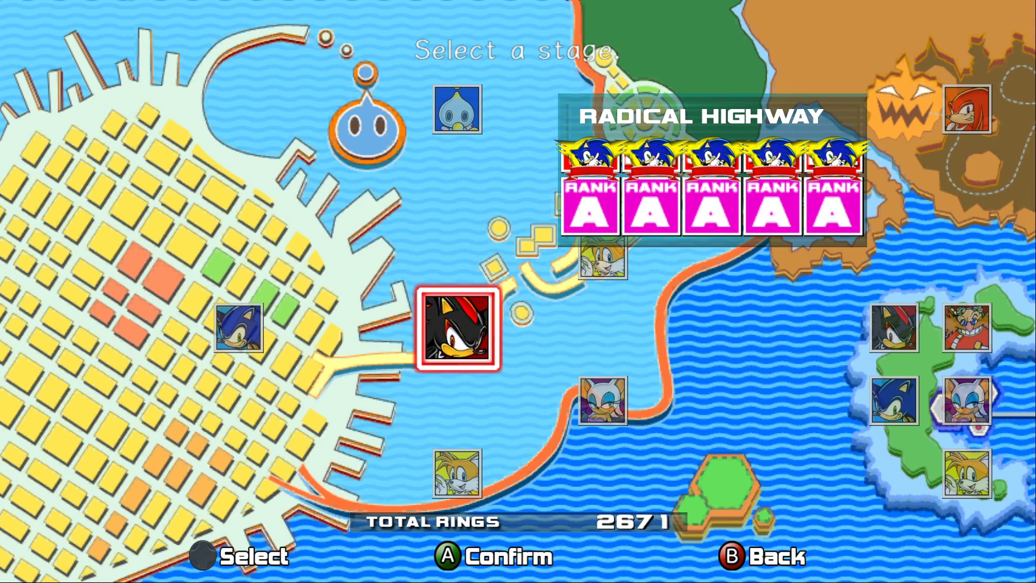
Choose Sonic's city stage beside Radical Highway on the map and start it.
key(Left)
key(Return)
key(Return)
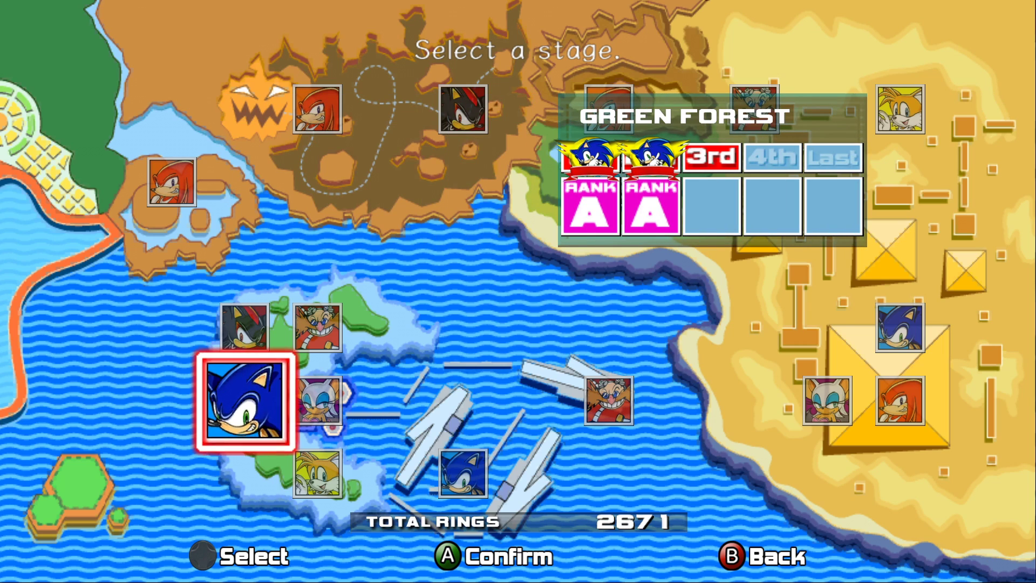
Look over the stages on the map, including Green Forest, Chao World, White Jungle and Radical Highway.
key(Right)
key(Left)
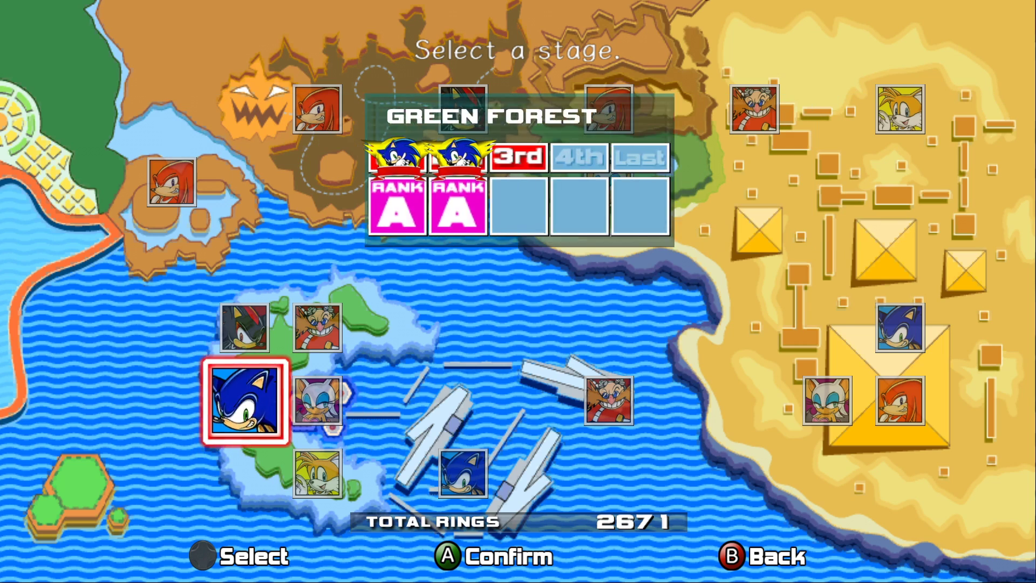
key(Up)
key(Left)
key(Up)
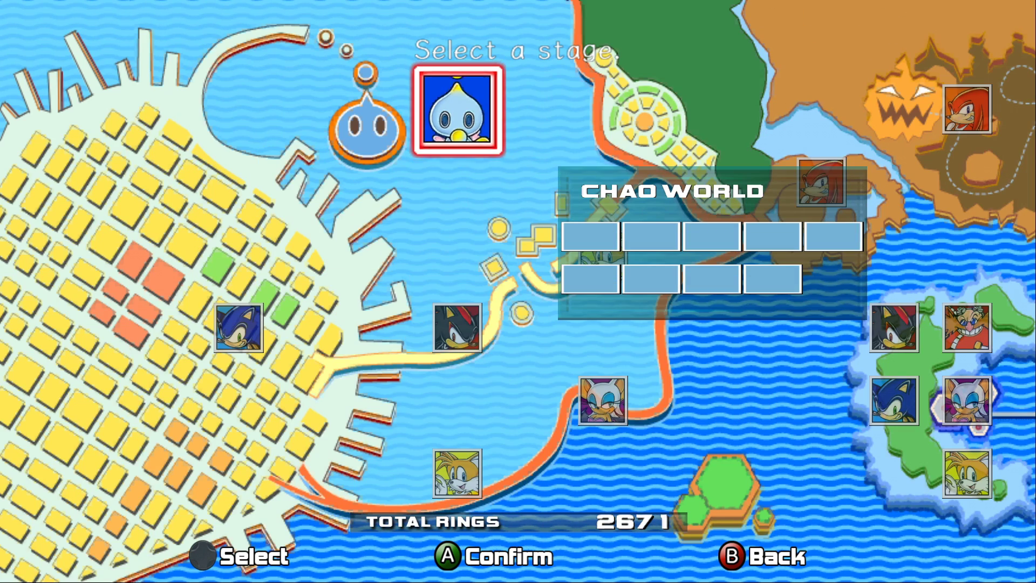
key(Down)
key(Right)
key(Down)
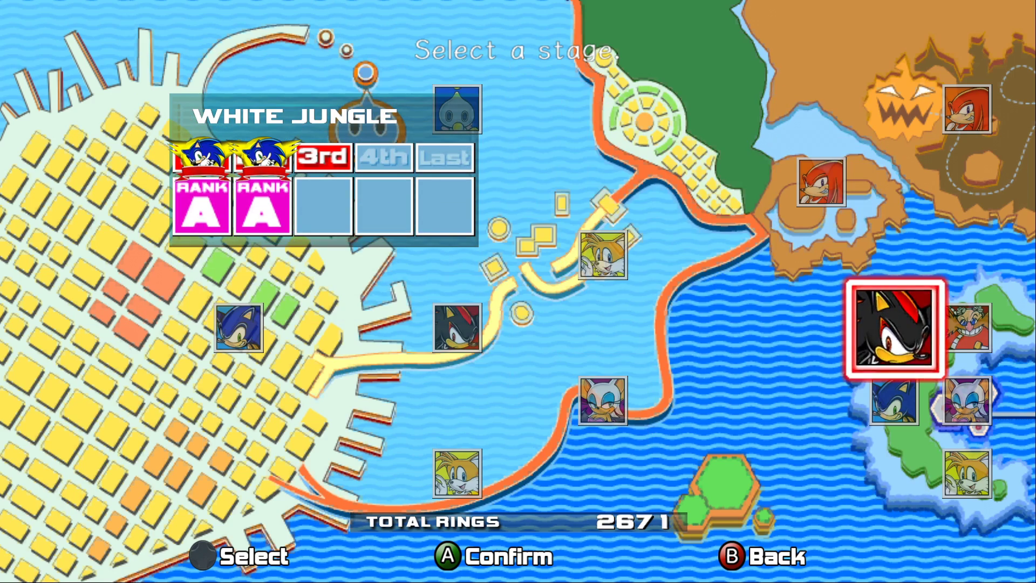
key(Right)
key(Left)
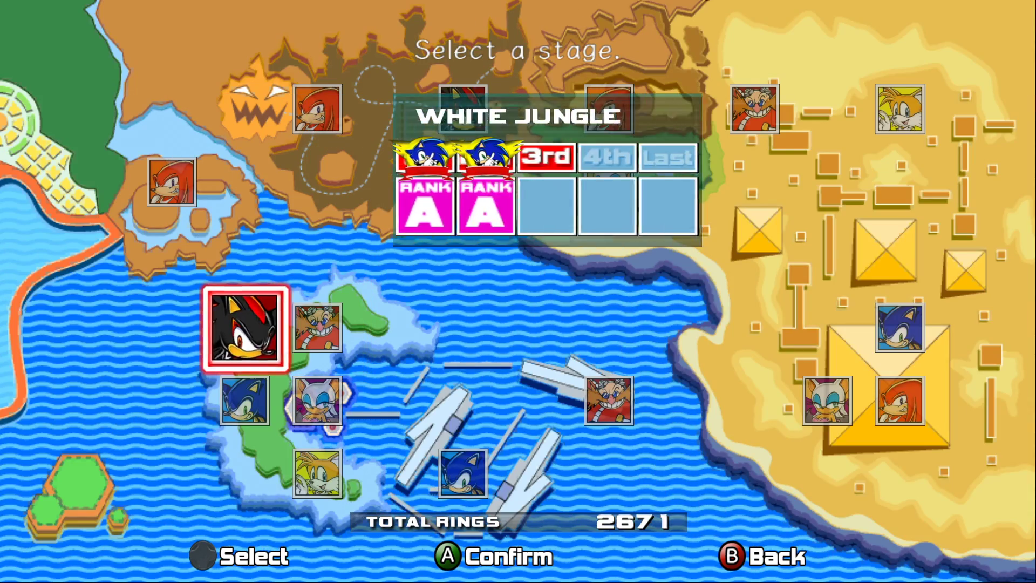
key(Up)
key(Left)
key(Up)
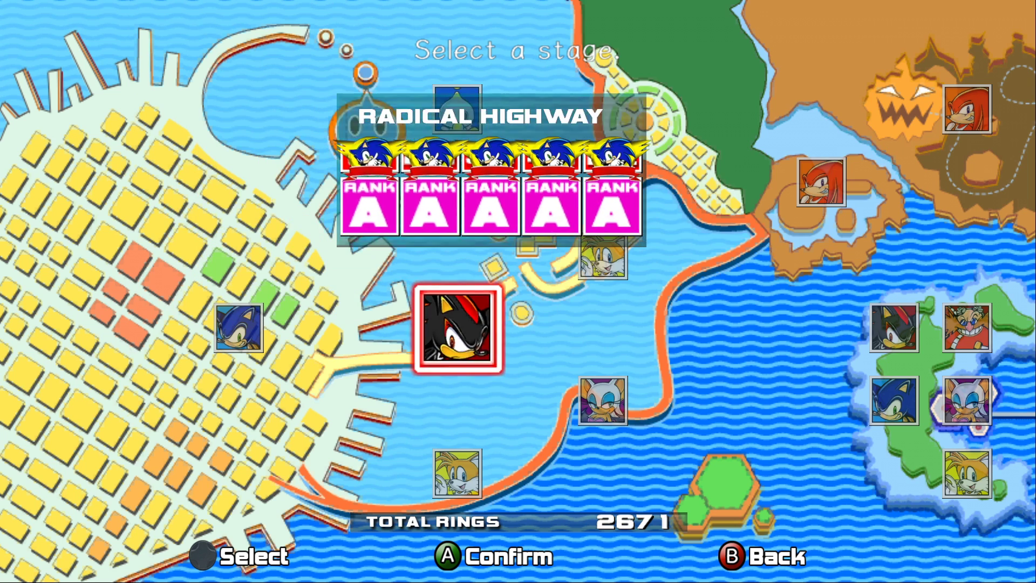
key(Left)
Leave the stage select for the game's main menu and look through its entries down to Exit Game.
key(Escape)
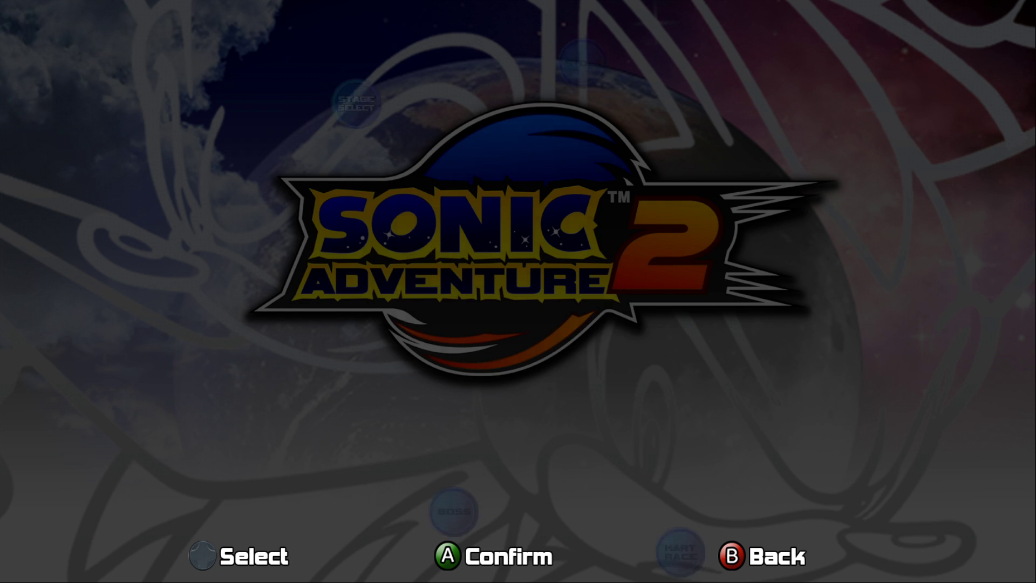
key(Escape)
key(Down)
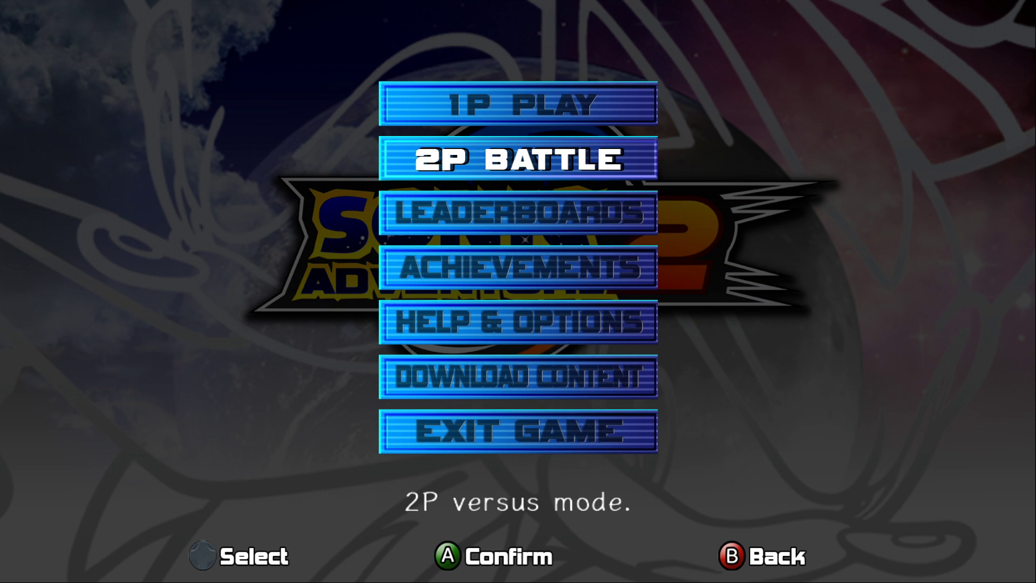
key(Down)
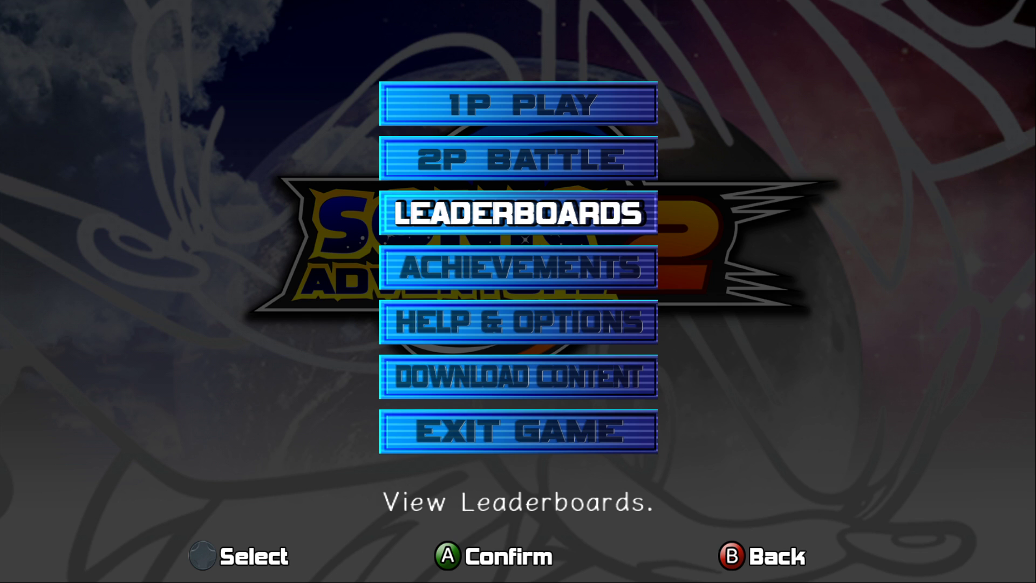
key(Down)
key(Down)
key(Down)
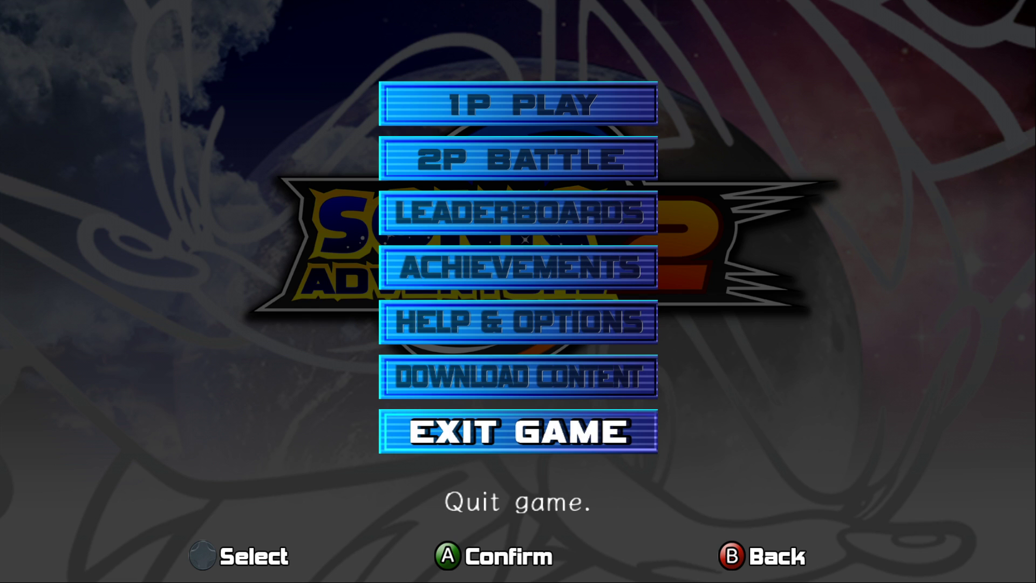
Return to 1P Play in the main menu and enter single player mode.
key(Up)
key(Up)
key(Up)
key(Up)
key(Up)
key(Up)
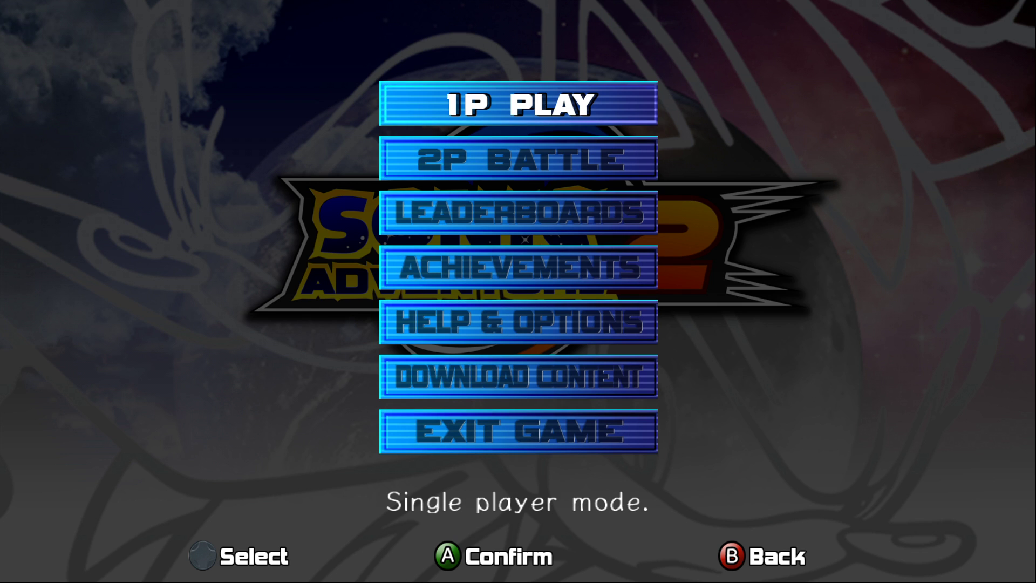
key(Return)
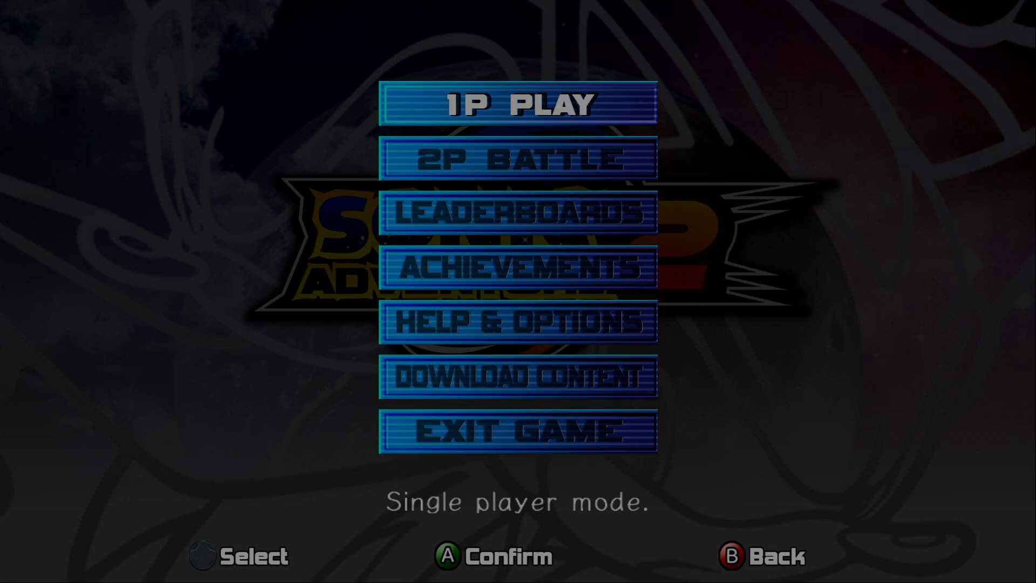